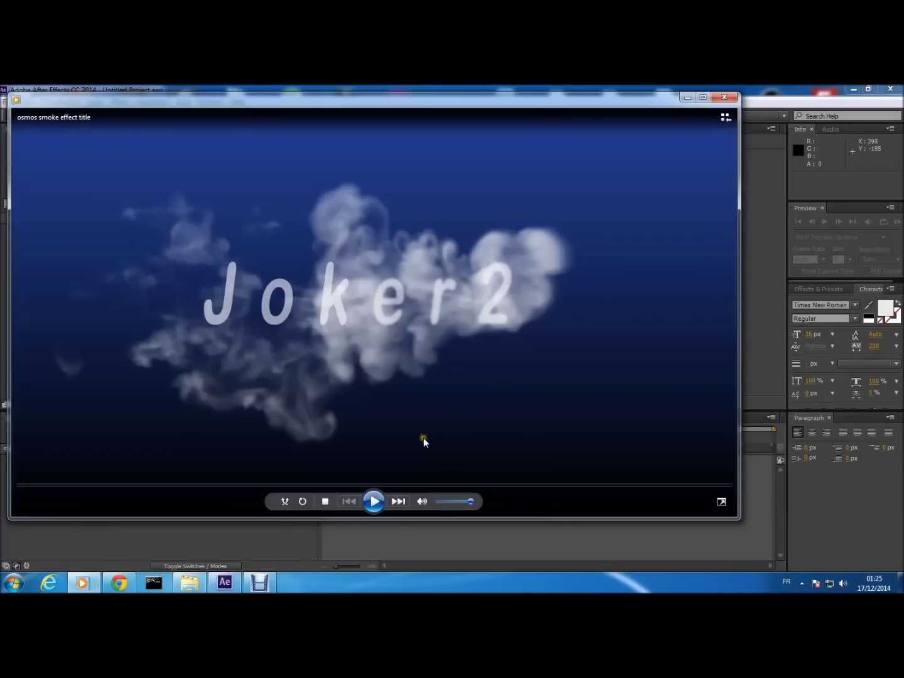
Play and replay the Joker2588 smoke title clip in Windows Media Player, then close the player.
{"action": "left_click", "coordinate": [377, 500]}
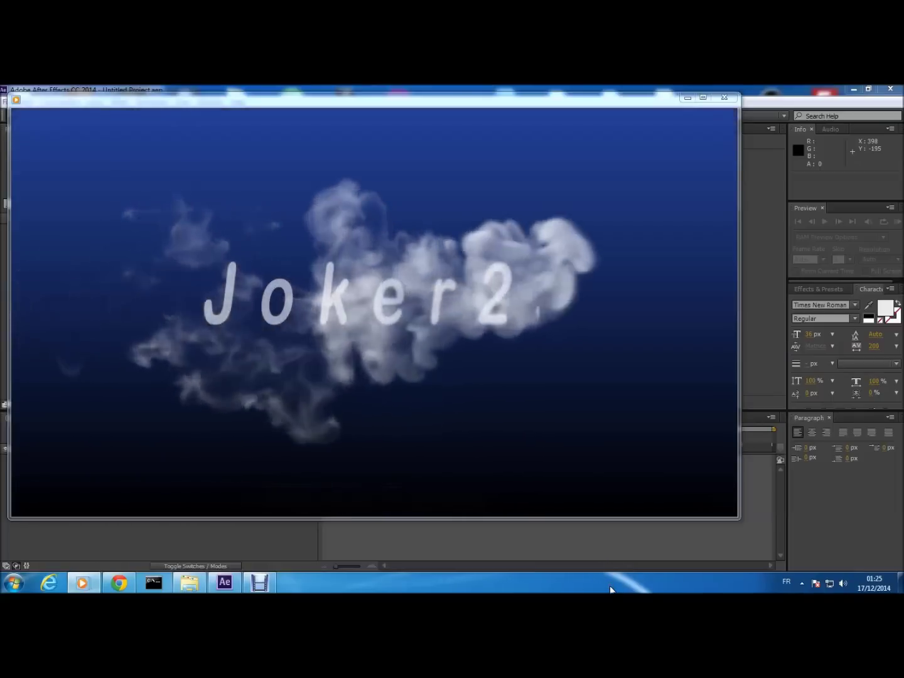
{"action": "mouse_move", "coordinate": [305, 435]}
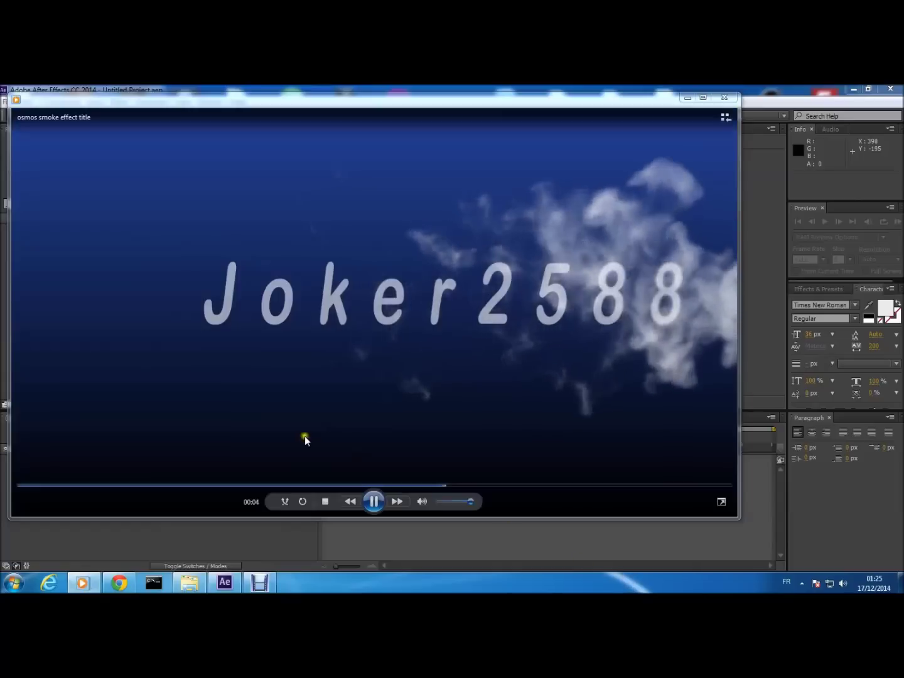
{"action": "left_click", "coordinate": [165, 486]}
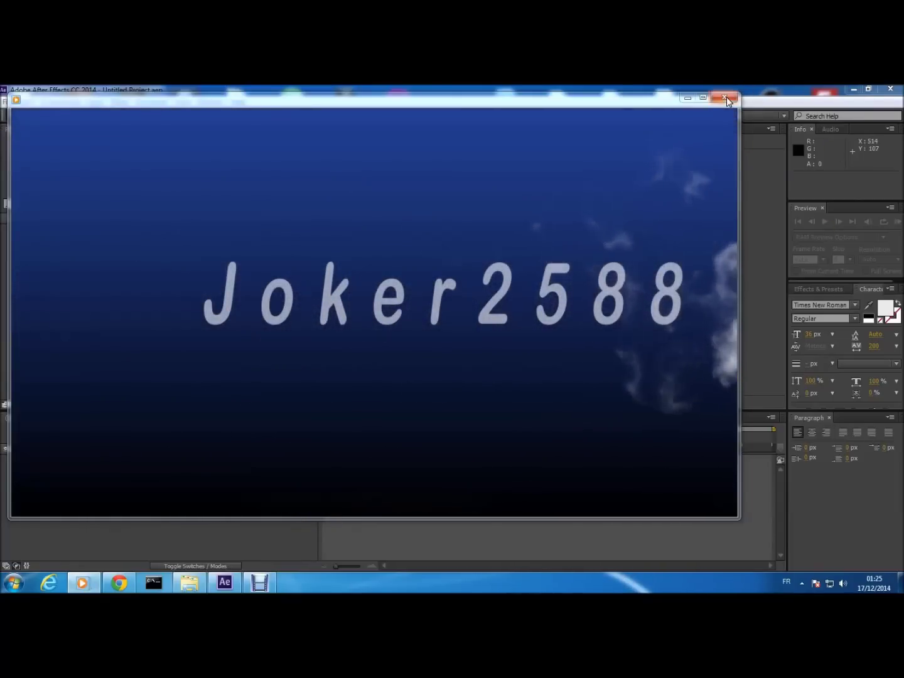
{"action": "left_click", "coordinate": [726, 98]}
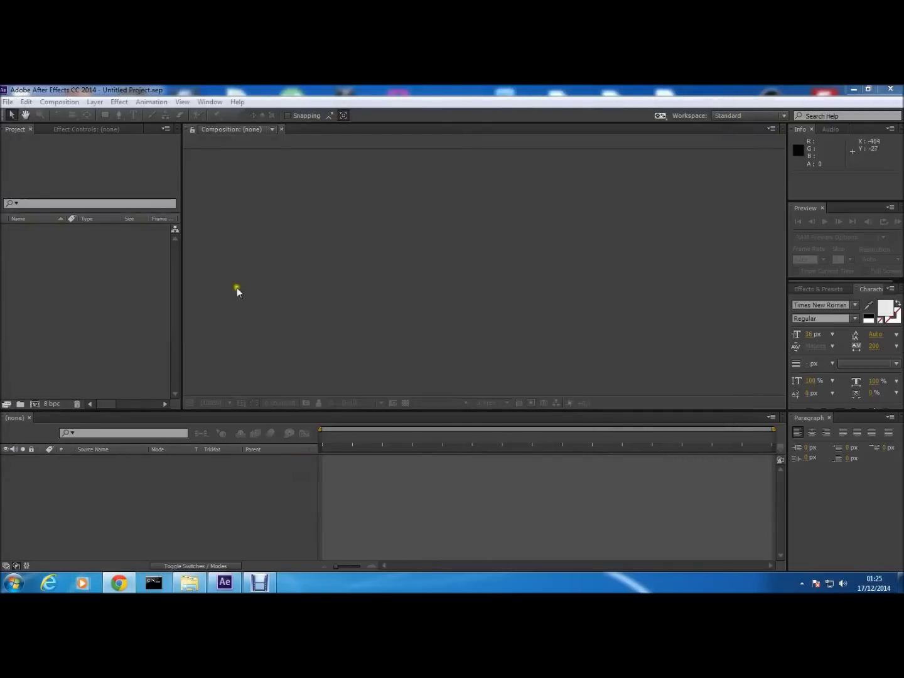
Create an HDTV 1080 29.97 composition named Comp 1 and import Smoke.mp4 into the project.
{"action": "left_click", "coordinate": [59, 102]}
{"action": "left_click", "coordinate": [70, 116]}
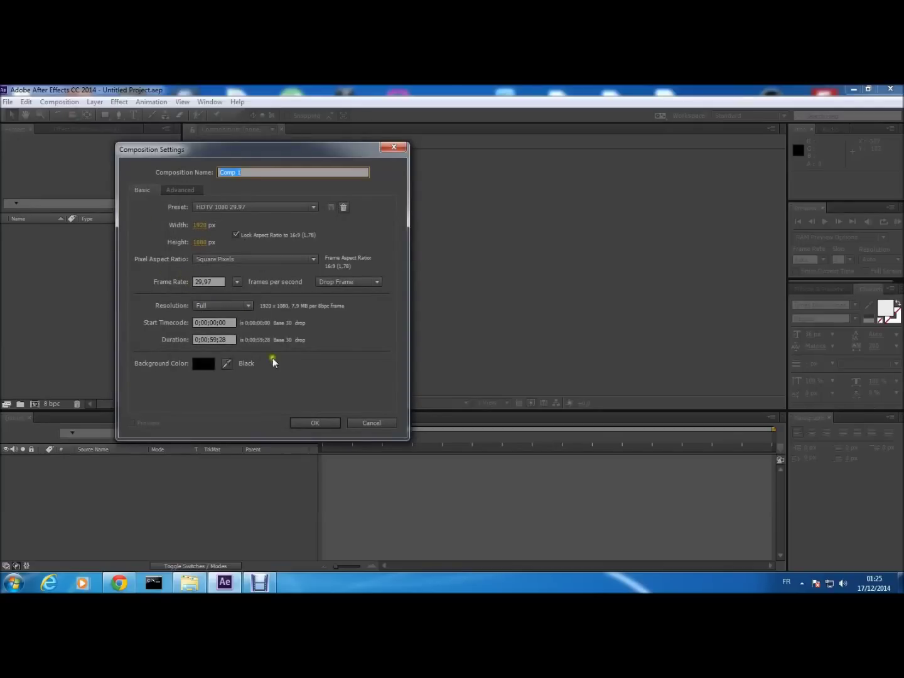
{"action": "left_click", "coordinate": [320, 421]}
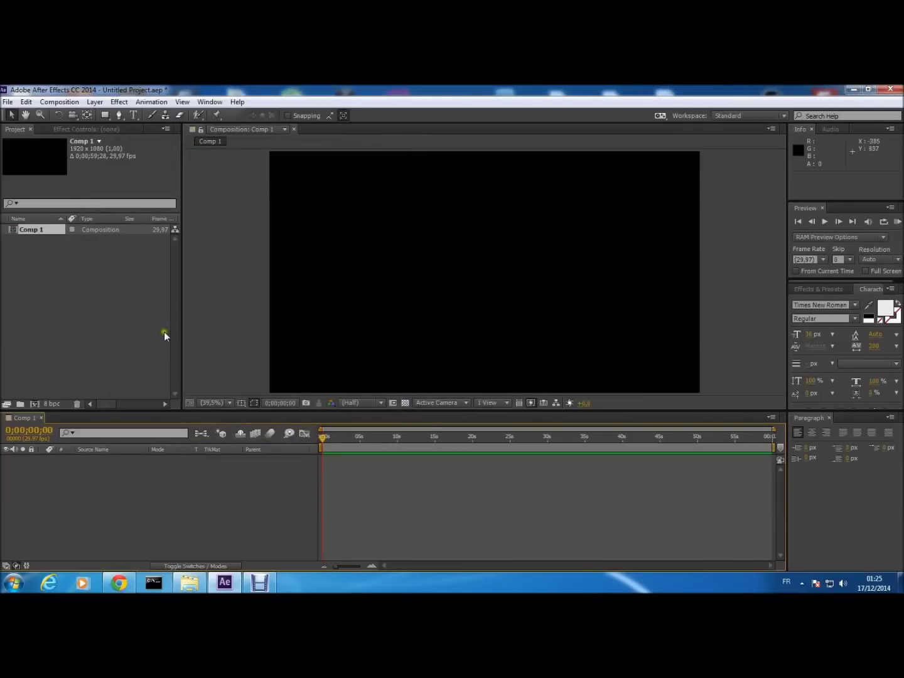
{"action": "key", "text": "ctrl+i"}
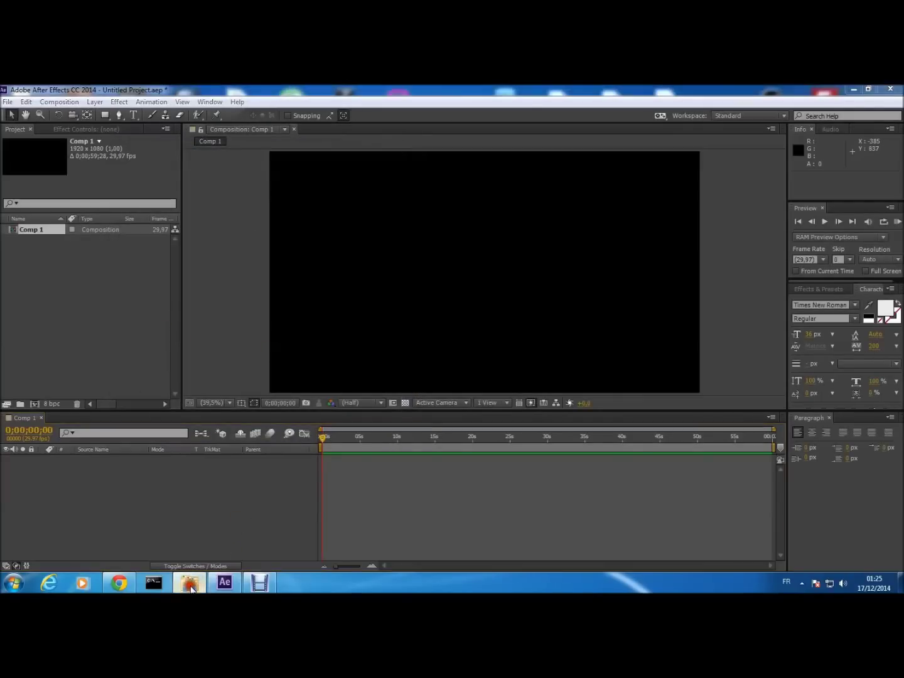
{"action": "left_click_drag", "start_coordinate": [374, 359], "coordinate": [63, 301]}
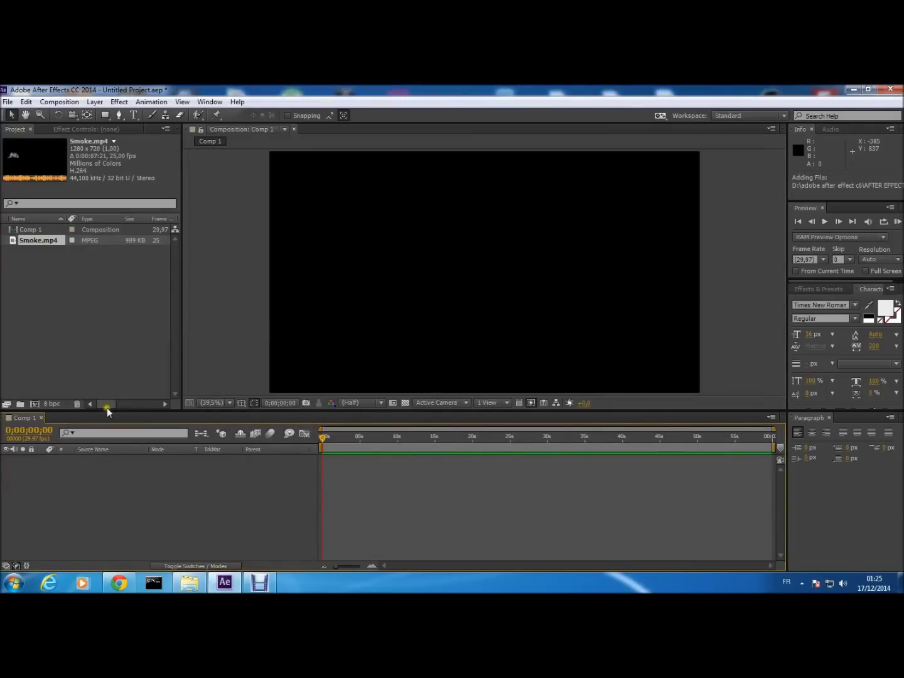
Add Smoke.mp4 as a layer in Comp 1, then add a text layer reading 'joker2588'.
{"action": "left_click_drag", "start_coordinate": [28, 241], "coordinate": [137, 485]}
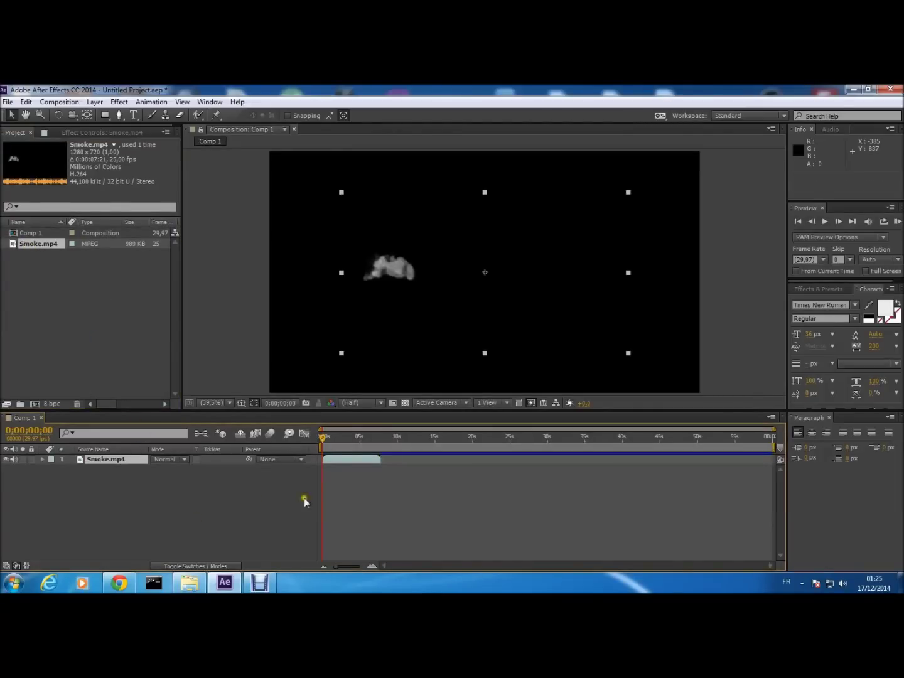
{"action": "mouse_move", "coordinate": [323, 438]}
{"action": "left_mouse_down"}
{"action": "mouse_move", "coordinate": [374, 454]}
{"action": "mouse_move", "coordinate": [324, 457]}
{"action": "left_mouse_up"}
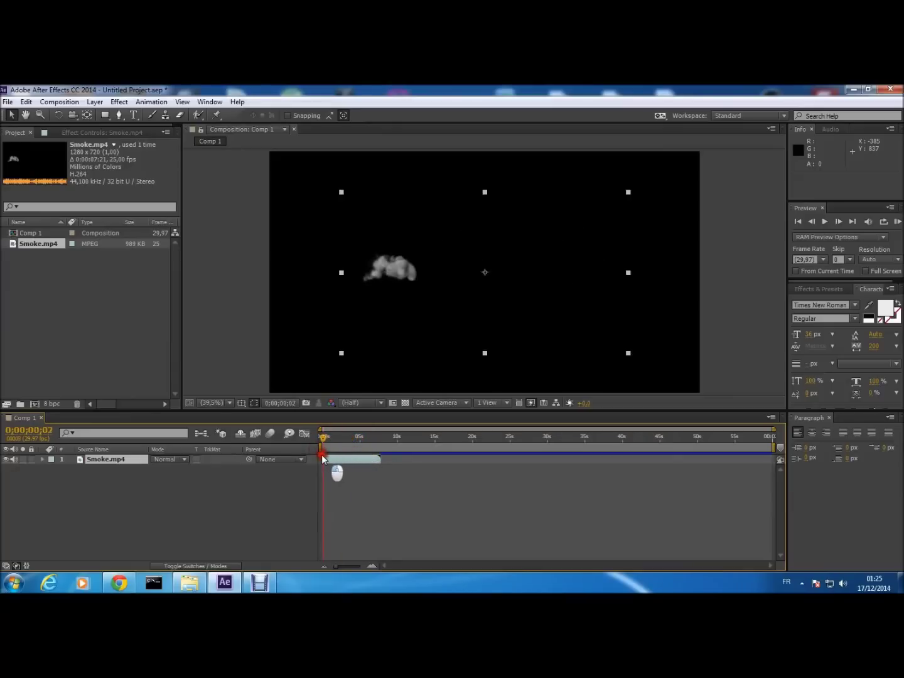
{"action": "right_click", "coordinate": [122, 487]}
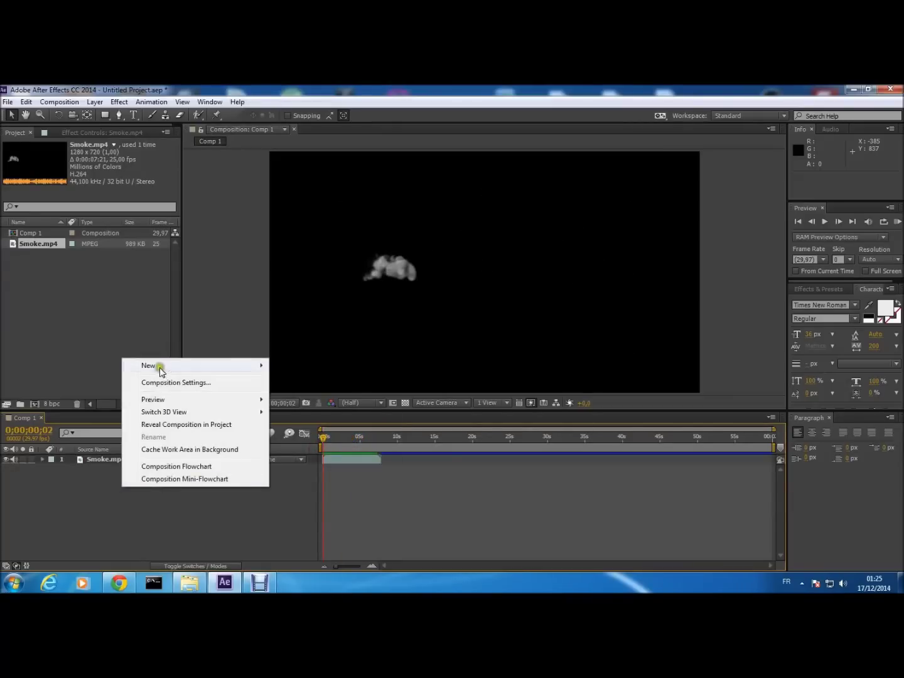
{"action": "mouse_move", "coordinate": [148, 365]}
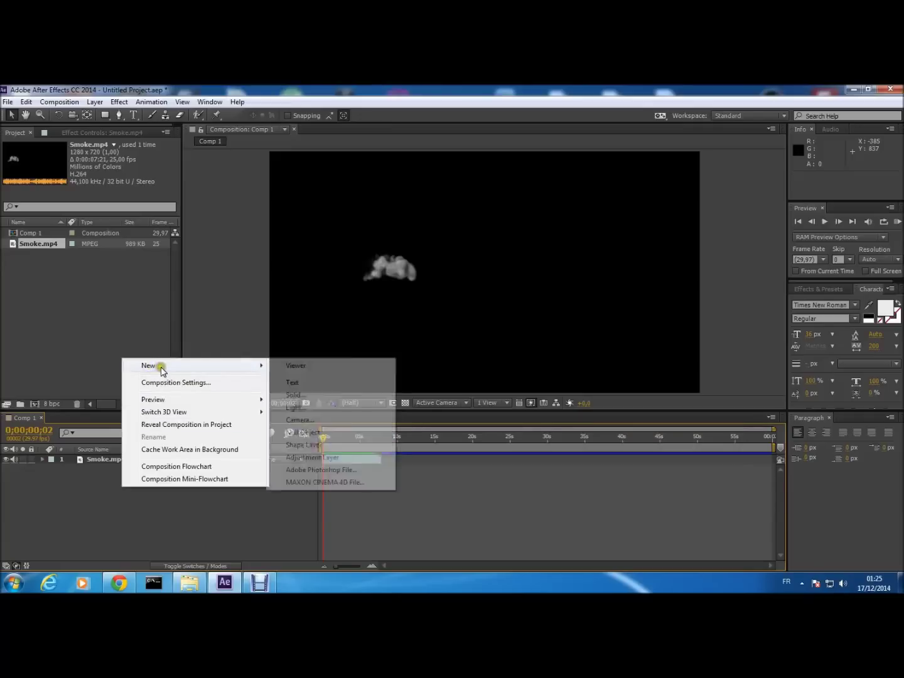
{"action": "left_click", "coordinate": [294, 381]}
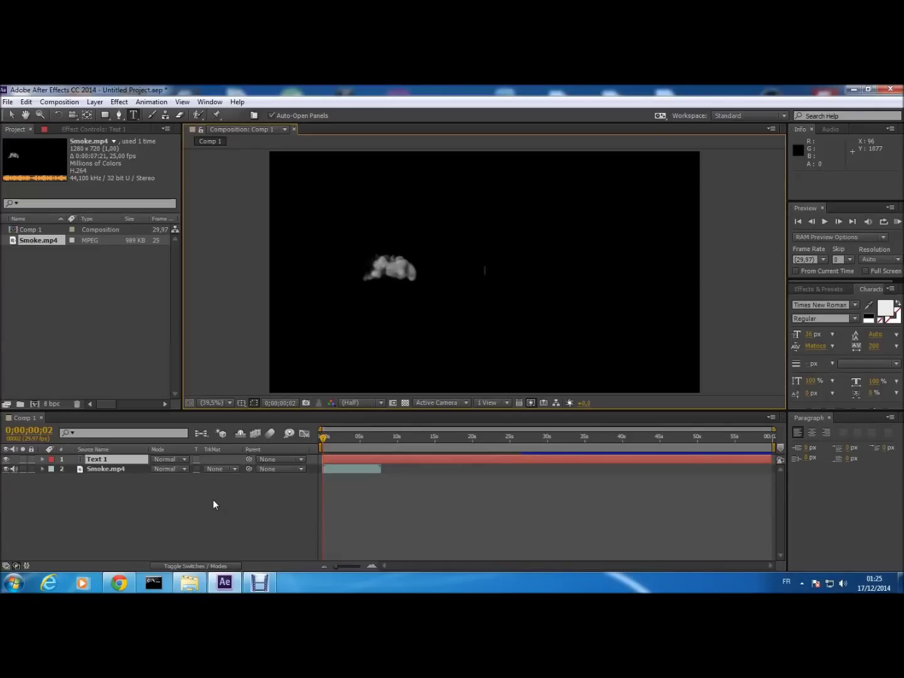
{"action": "type", "text": "ker2588"}
{"action": "left_click", "coordinate": [9, 117]}
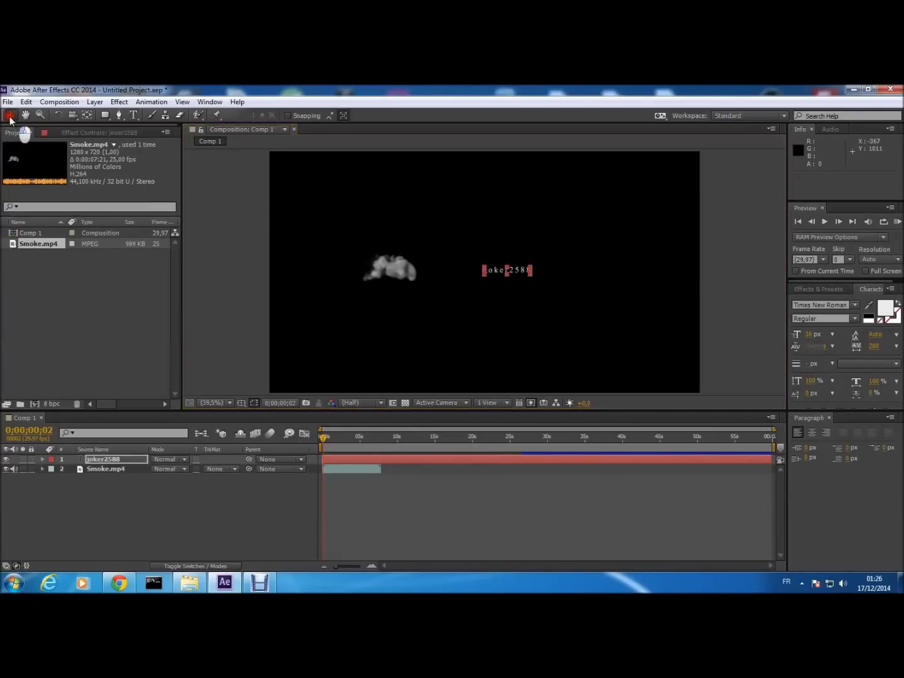
Scale the joker2588 text up to about 344% by 464% beside the smoke.
{"action": "left_click", "coordinate": [530, 271]}
{"action": "left_click_drag", "start_coordinate": [530, 271], "coordinate": [579, 226]}
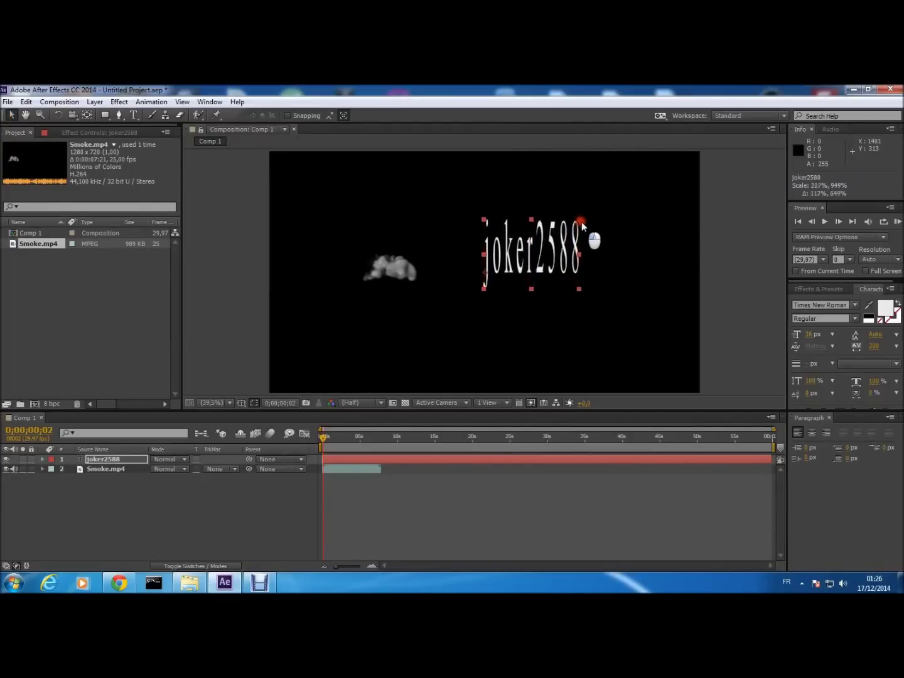
{"action": "mouse_move", "coordinate": [578, 226]}
{"action": "left_mouse_down"}
{"action": "mouse_move", "coordinate": [602, 251]}
{"action": "mouse_move", "coordinate": [585, 254]}
{"action": "mouse_move", "coordinate": [640, 246]}
{"action": "left_mouse_up"}
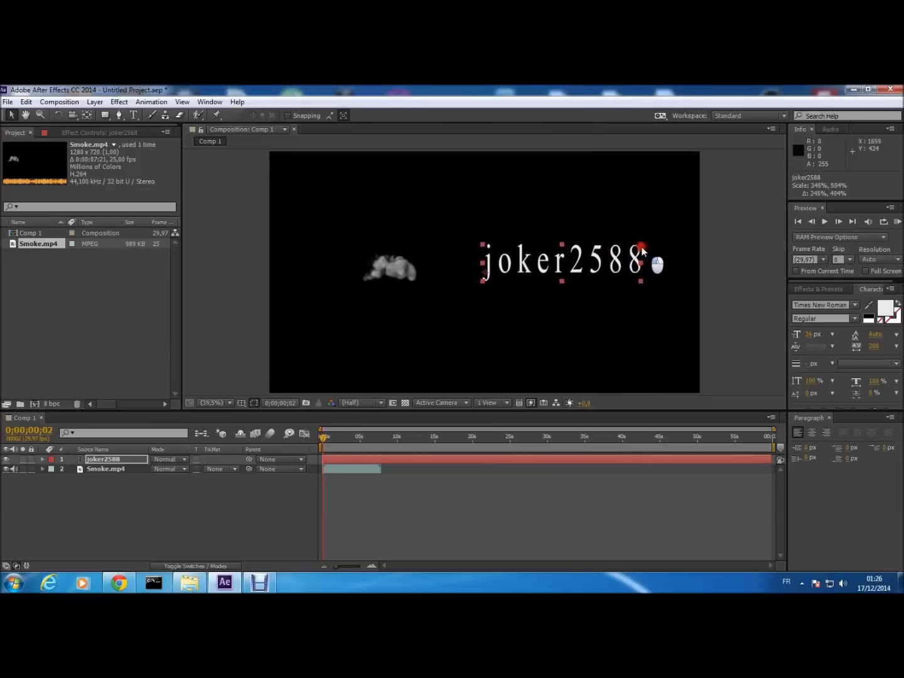
{"action": "left_click_drag", "start_coordinate": [641, 245], "coordinate": [496, 269]}
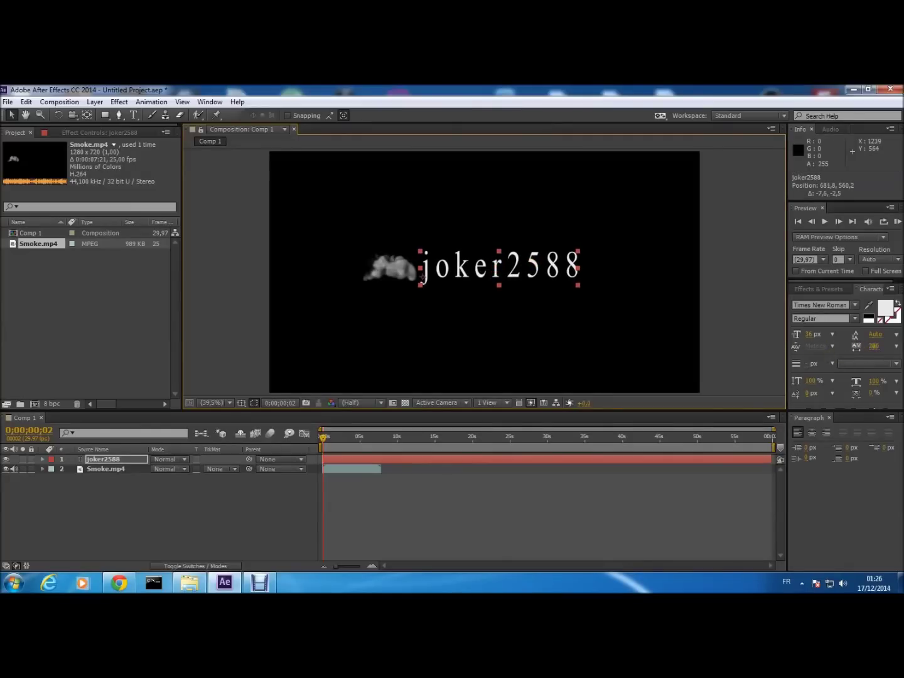
Set the joker2588 text tracking to 200 in the Character panel.
{"action": "left_click", "coordinate": [883, 345]}
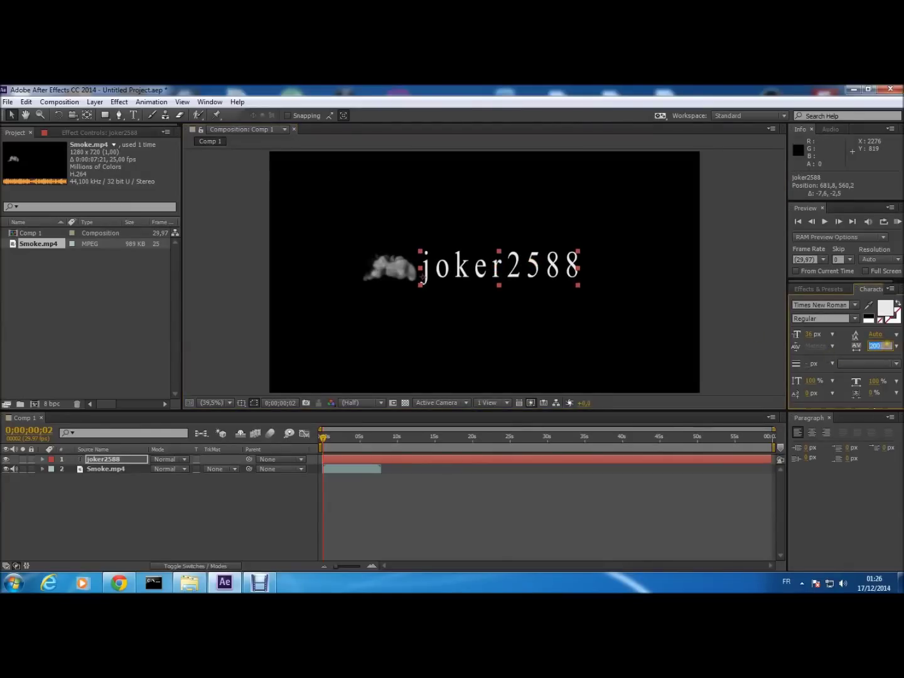
{"action": "key", "text": "Return"}
{"action": "left_click", "coordinate": [854, 512]}
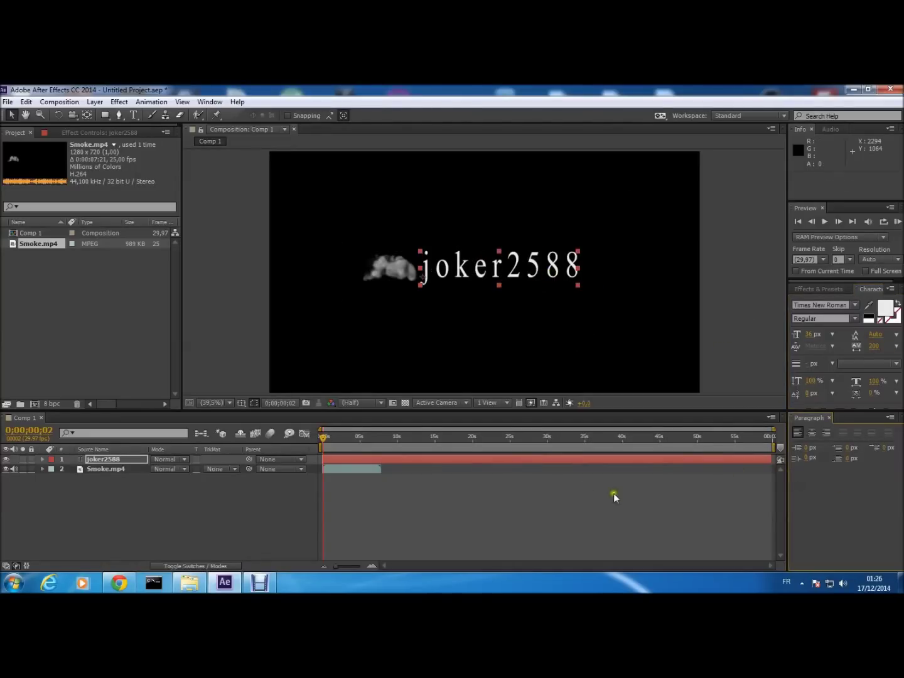
Apply a Transition > Linear Wipe effect to the joker2588 layer.
{"action": "left_click", "coordinate": [116, 500]}
{"action": "right_click", "coordinate": [102, 459]}
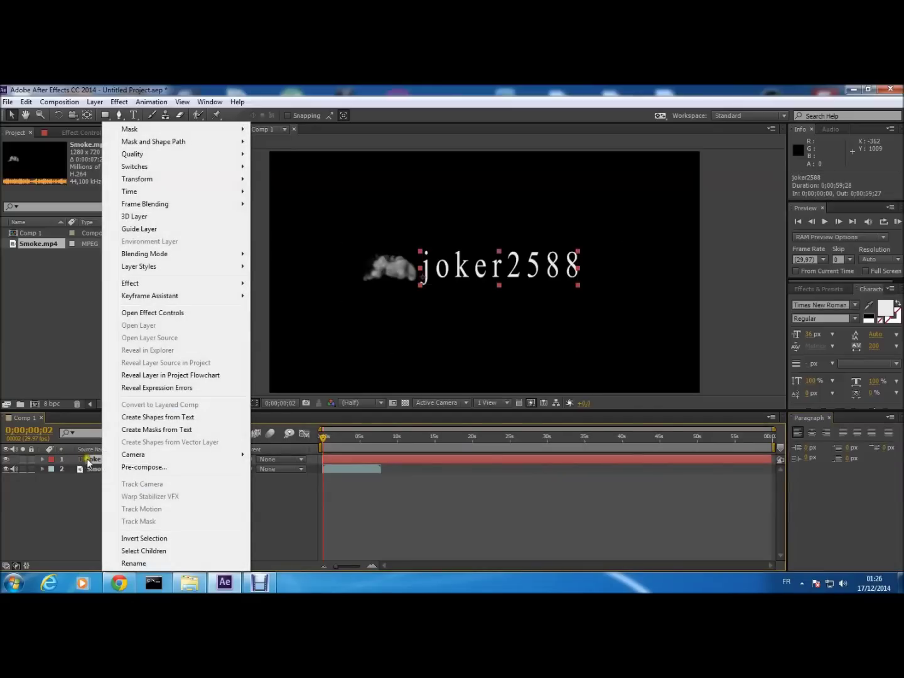
{"action": "mouse_move", "coordinate": [162, 284]}
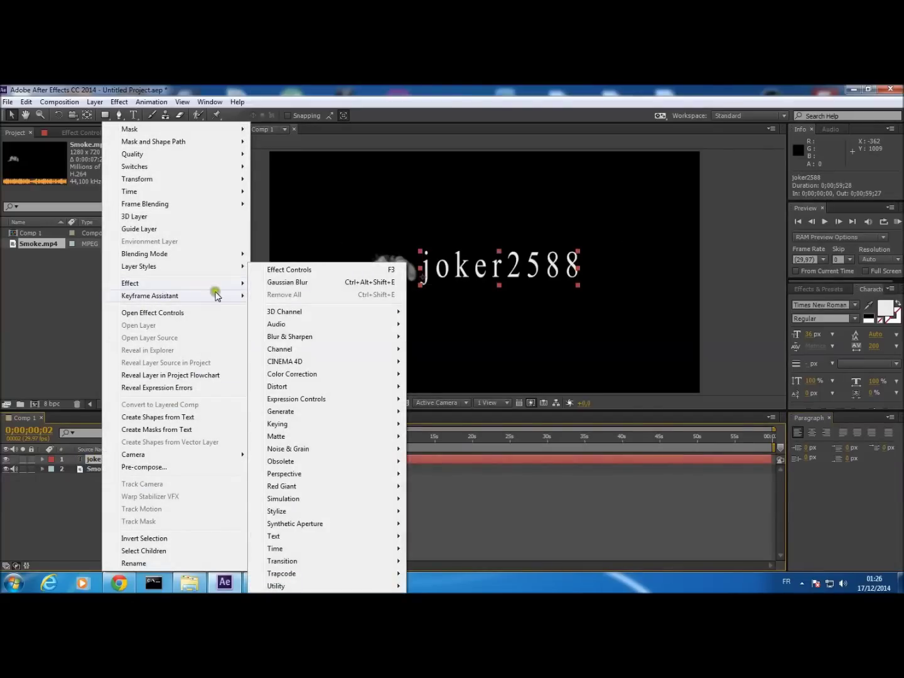
{"action": "mouse_move", "coordinate": [310, 562]}
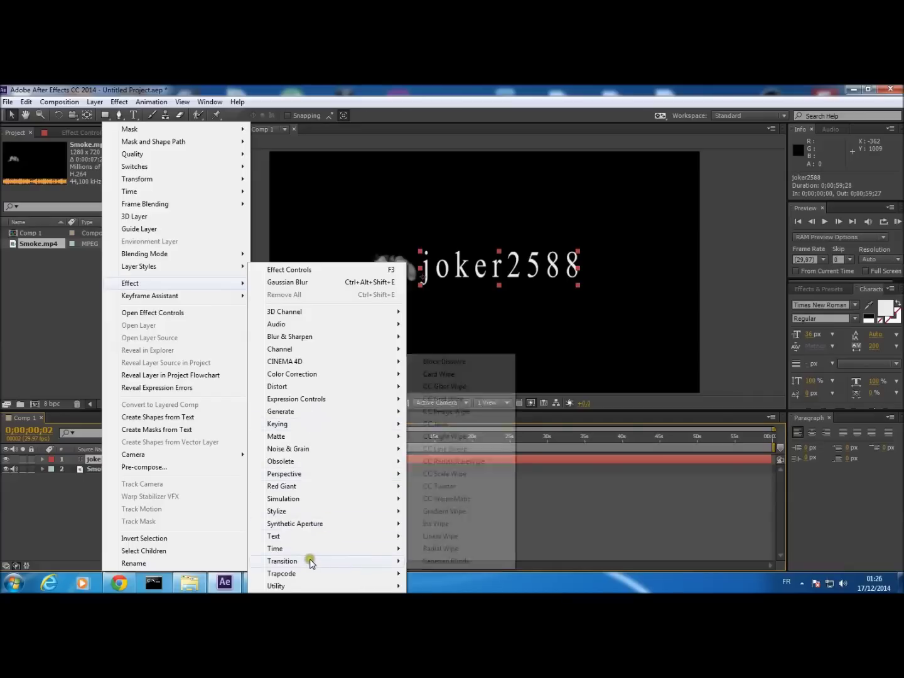
{"action": "left_click", "coordinate": [441, 536]}
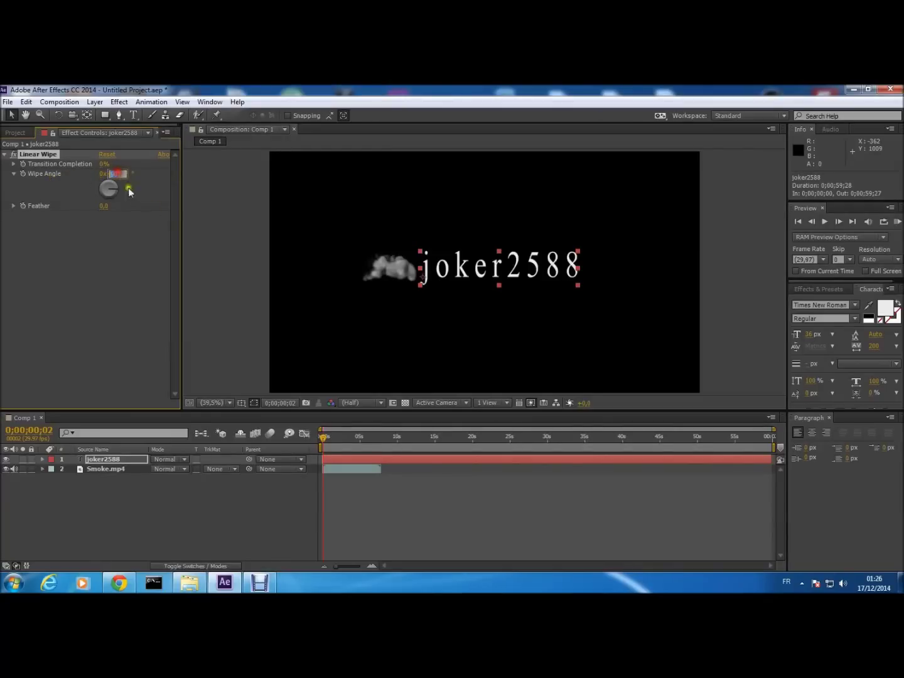
Set the Linear Wipe angle to -90° and enable keyframing for Transition Completion.
{"action": "type", "text": "-90"}
{"action": "left_click", "coordinate": [101, 263]}
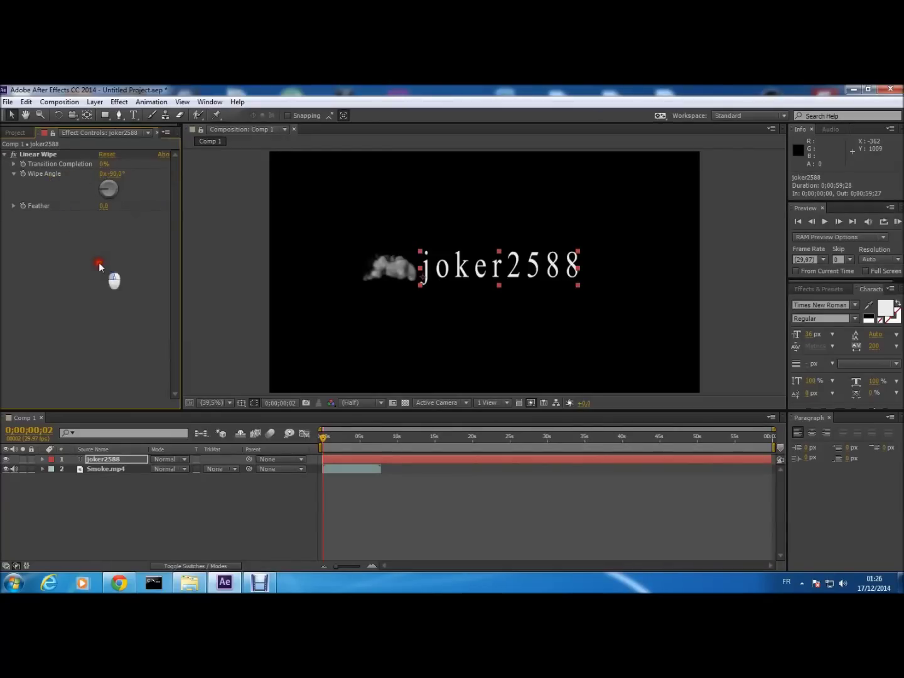
{"action": "left_click", "coordinate": [23, 164]}
Set Transition Completion to 100% at the first frame so the text starts hidden.
{"action": "left_click", "coordinate": [104, 162]}
{"action": "left_click", "coordinate": [102, 162]}
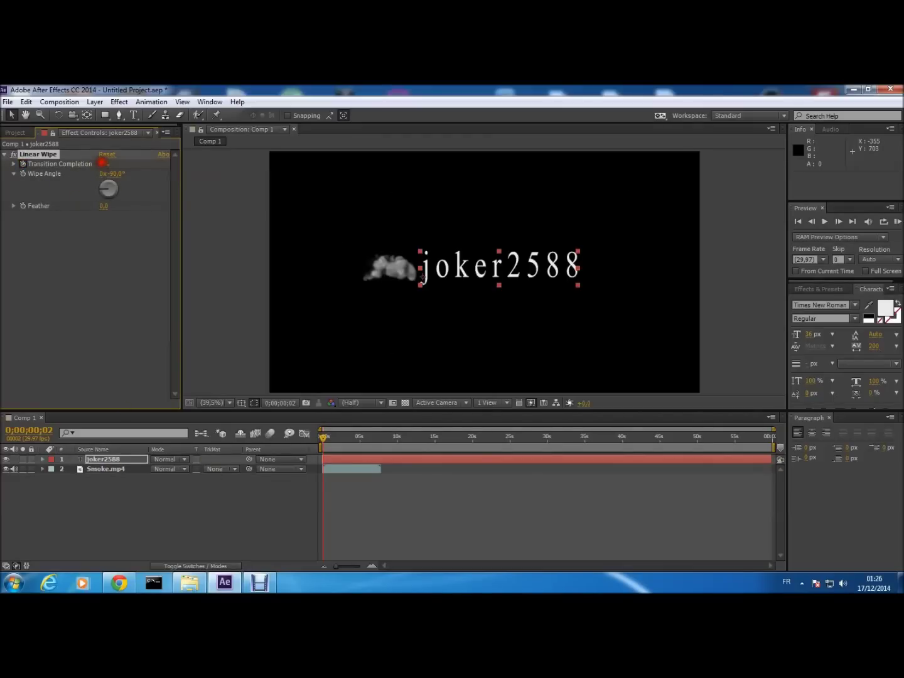
{"action": "left_click_drag", "start_coordinate": [113, 165], "coordinate": [175, 175]}
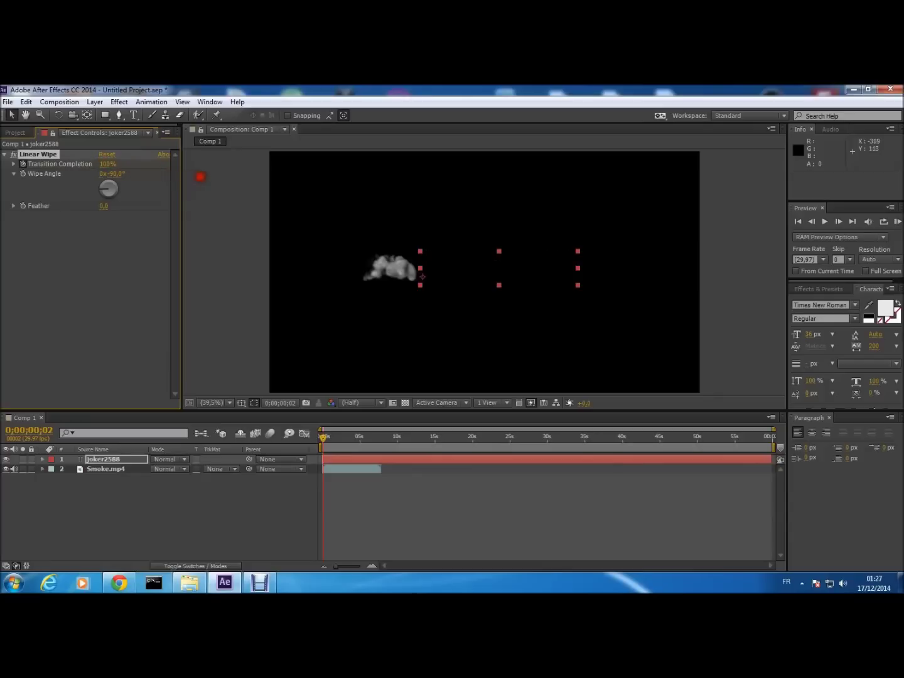
{"action": "left_click", "coordinate": [322, 436]}
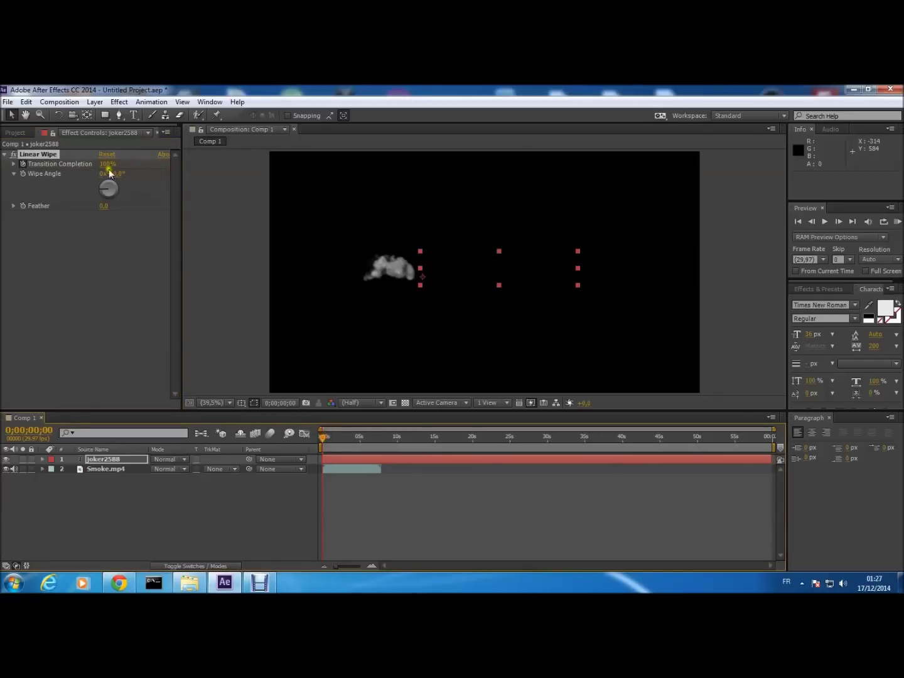
{"action": "left_click", "coordinate": [108, 164]}
{"action": "mouse_move", "coordinate": [323, 444]}
{"action": "left_mouse_down"}
{"action": "mouse_move", "coordinate": [384, 450]}
{"action": "mouse_move", "coordinate": [375, 456]}
{"action": "left_mouse_up"}
At 0;00;06;29, set Transition Completion to 1% to reveal the text.
{"action": "left_click", "coordinate": [104, 163]}
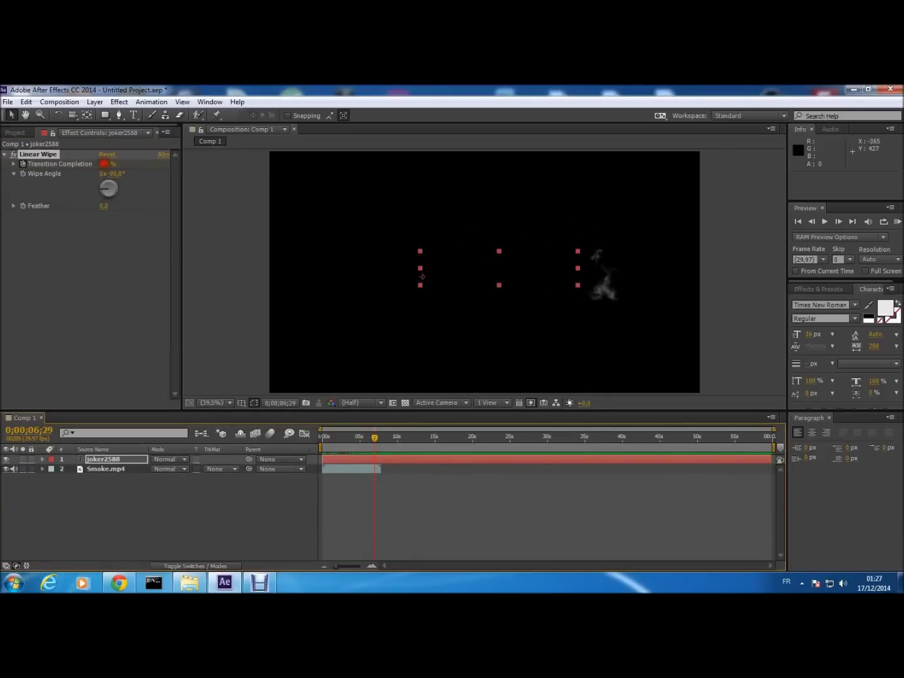
{"action": "left_click_drag", "start_coordinate": [96, 164], "coordinate": [52, 163]}
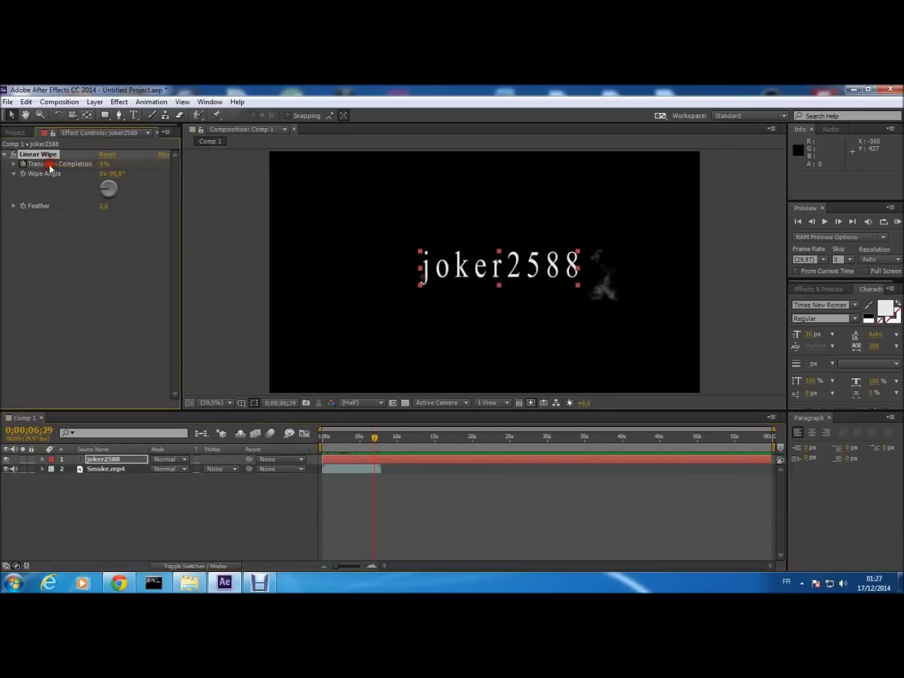
{"action": "mouse_move", "coordinate": [371, 437]}
{"action": "left_mouse_down"}
{"action": "mouse_move", "coordinate": [318, 441]}
{"action": "mouse_move", "coordinate": [345, 443]}
{"action": "mouse_move", "coordinate": [333, 447]}
{"action": "left_mouse_up"}
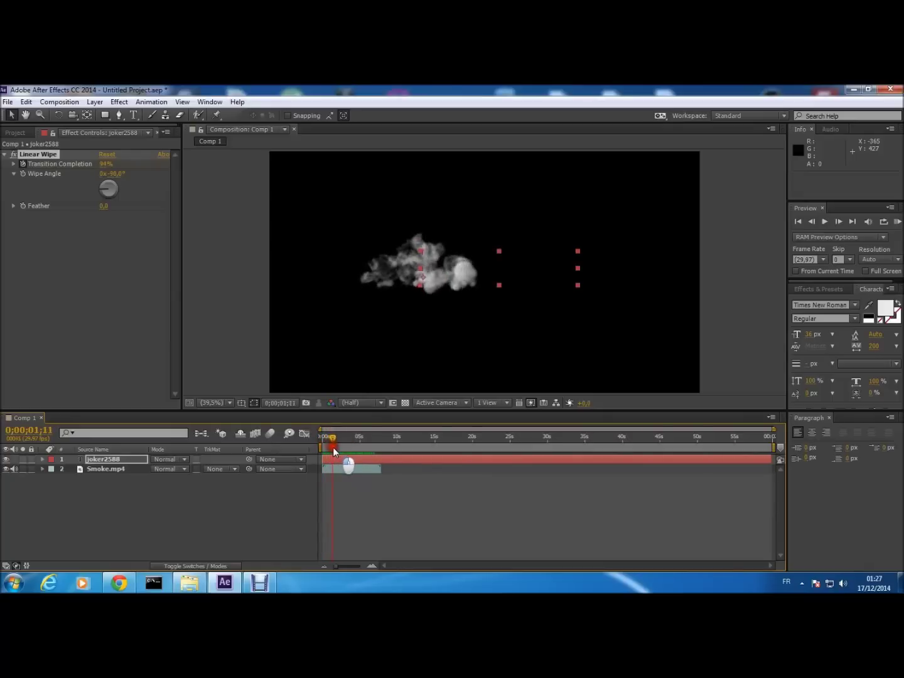
Expose the joker2588 Linear Wipe keyframes in the timeline and preview the wipe.
{"action": "left_click", "coordinate": [43, 459]}
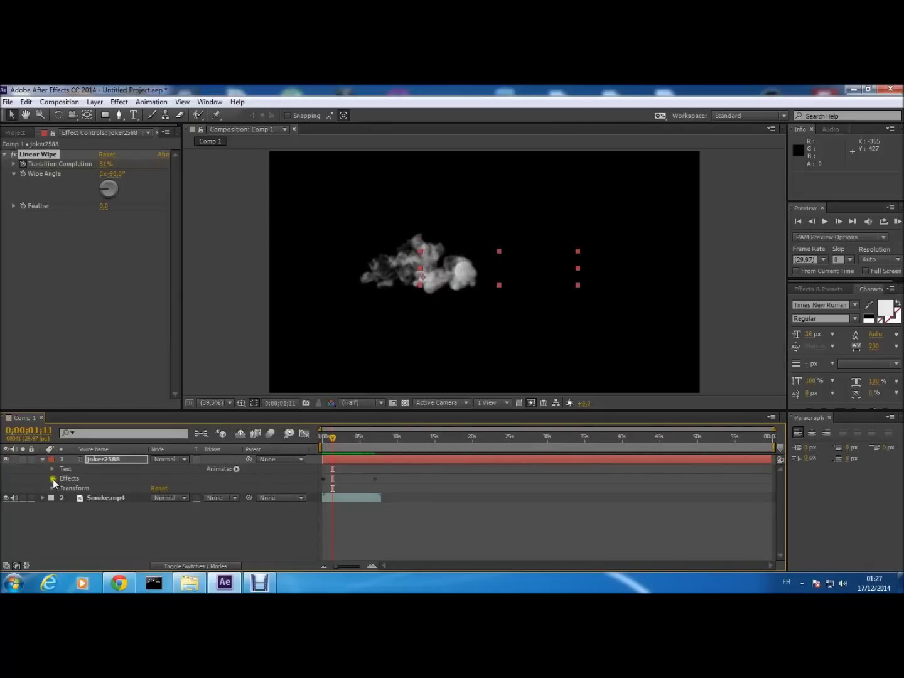
{"action": "left_click", "coordinate": [52, 478]}
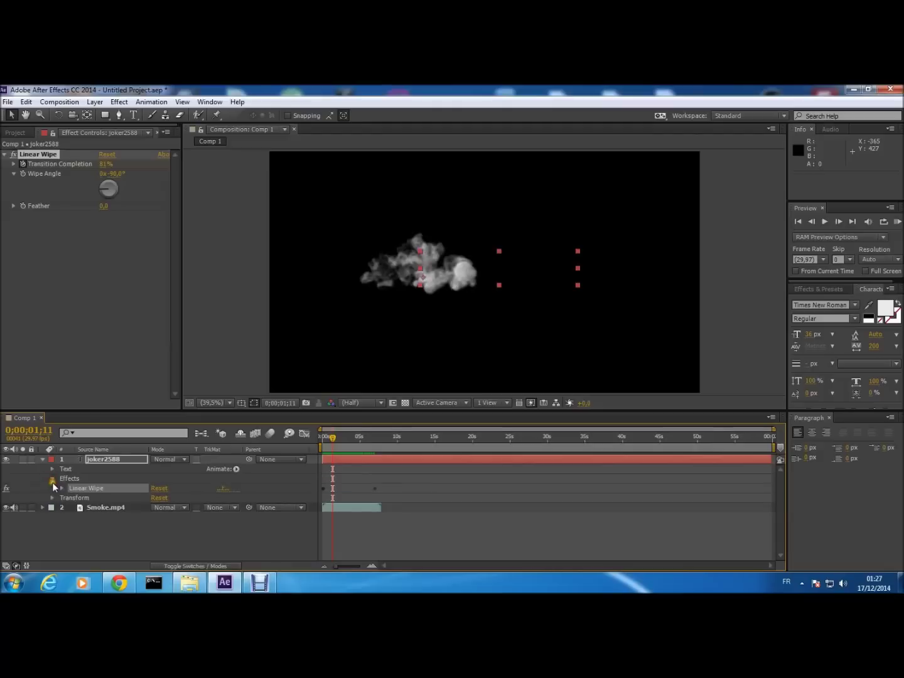
{"action": "left_click", "coordinate": [63, 489]}
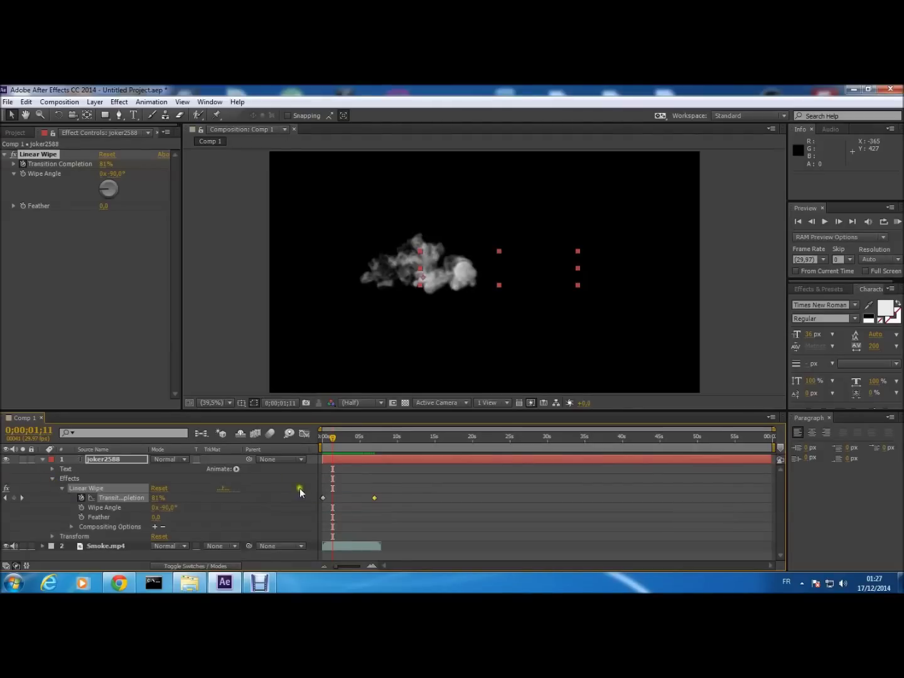
{"action": "left_click", "coordinate": [366, 500]}
{"action": "left_click", "coordinate": [324, 498]}
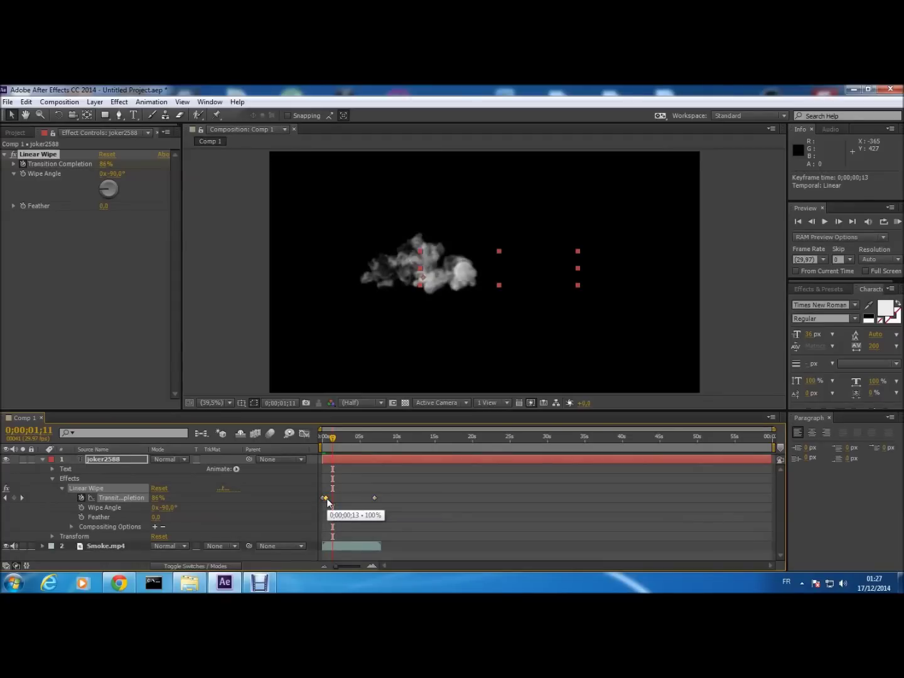
{"action": "left_click", "coordinate": [327, 501]}
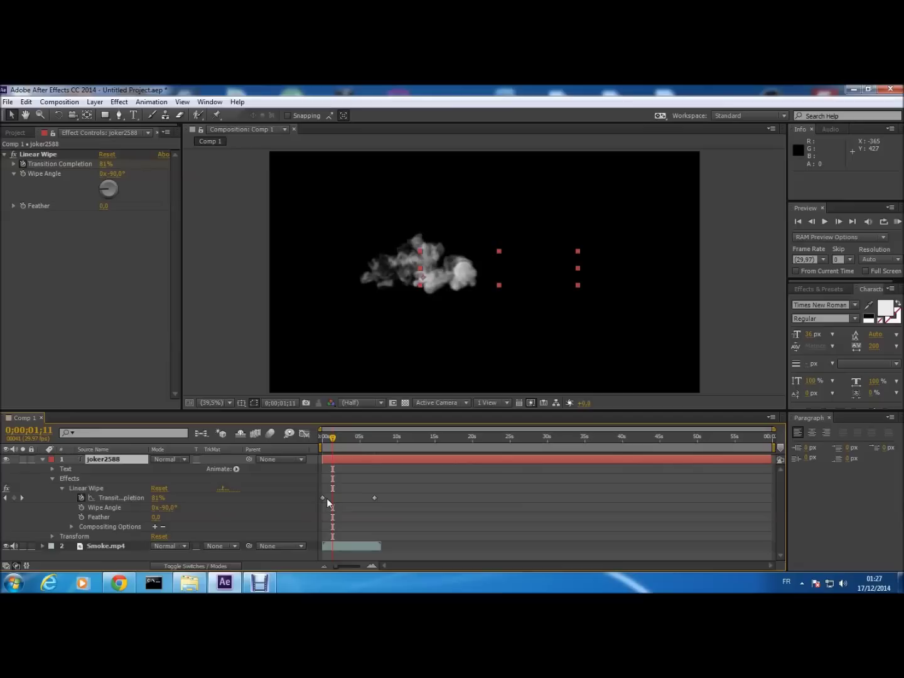
{"action": "mouse_move", "coordinate": [332, 440]}
{"action": "left_mouse_down"}
{"action": "mouse_move", "coordinate": [357, 444]}
{"action": "mouse_move", "coordinate": [325, 443]}
{"action": "mouse_move", "coordinate": [333, 447]}
{"action": "left_mouse_up"}
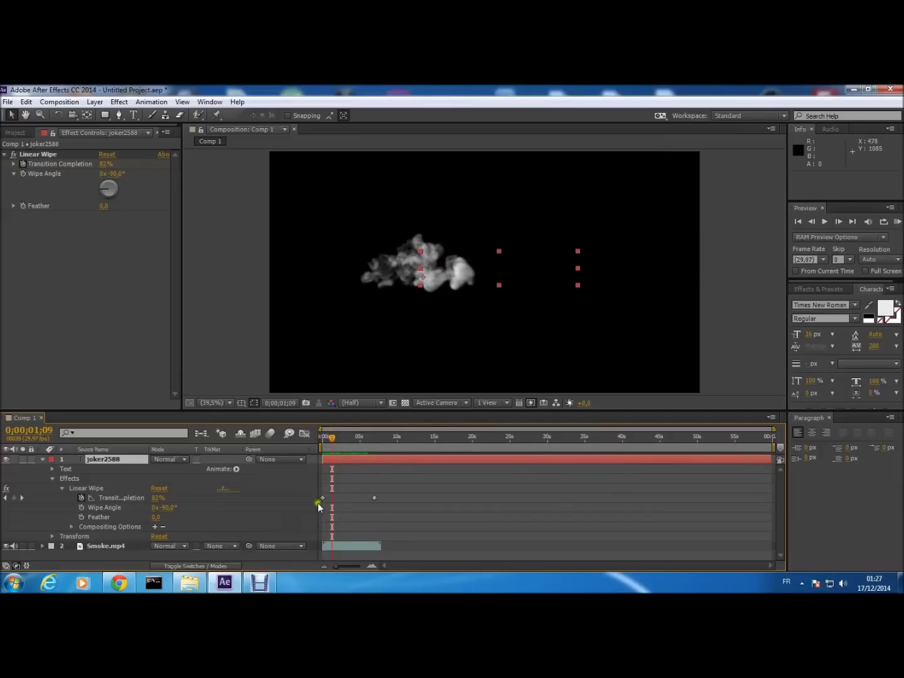
Move the early wipe keyframe to 0;00;00;05 and set 73% completion at 0;00;01;15.
{"action": "left_click", "coordinate": [322, 499]}
{"action": "key", "text": "alt+Right"}
{"action": "key", "text": "alt+Right"}
{"action": "key", "text": "alt+Right"}
{"action": "left_click_drag", "start_coordinate": [318, 500], "coordinate": [324, 497]}
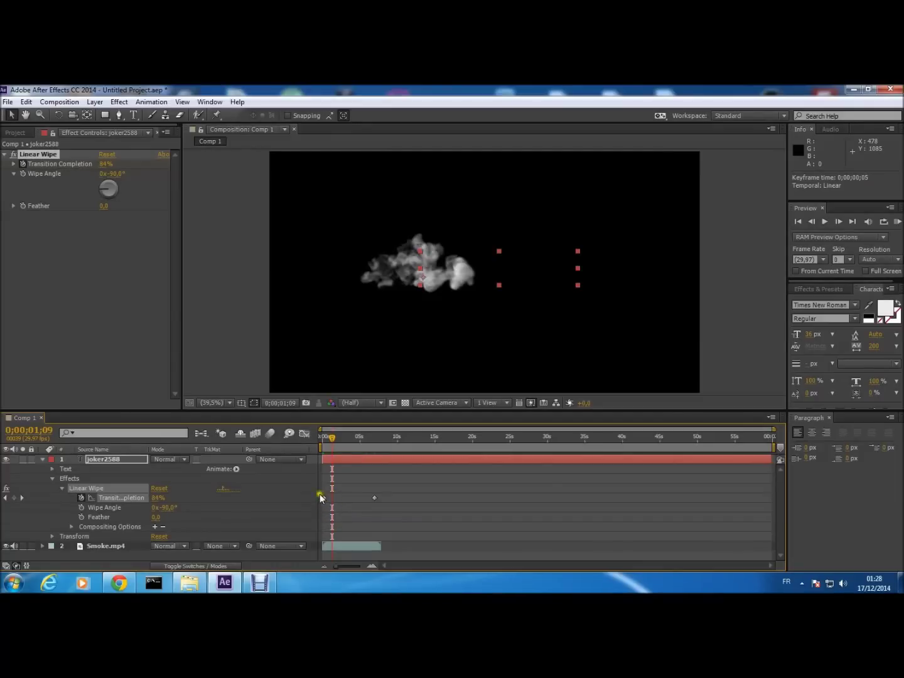
{"action": "left_click_drag", "start_coordinate": [331, 441], "coordinate": [334, 441]}
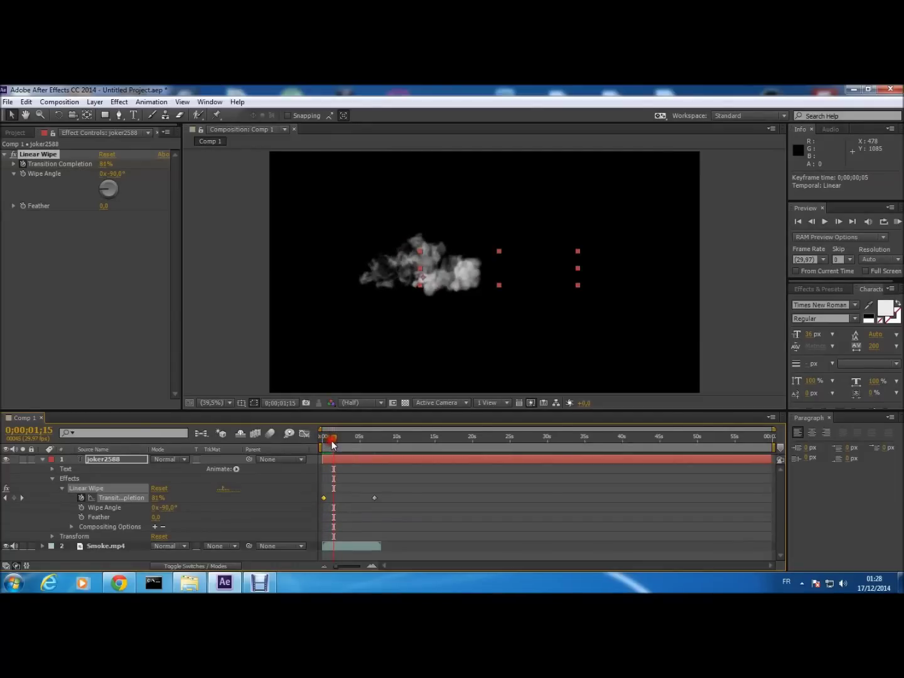
{"action": "left_click_drag", "start_coordinate": [101, 163], "coordinate": [97, 163]}
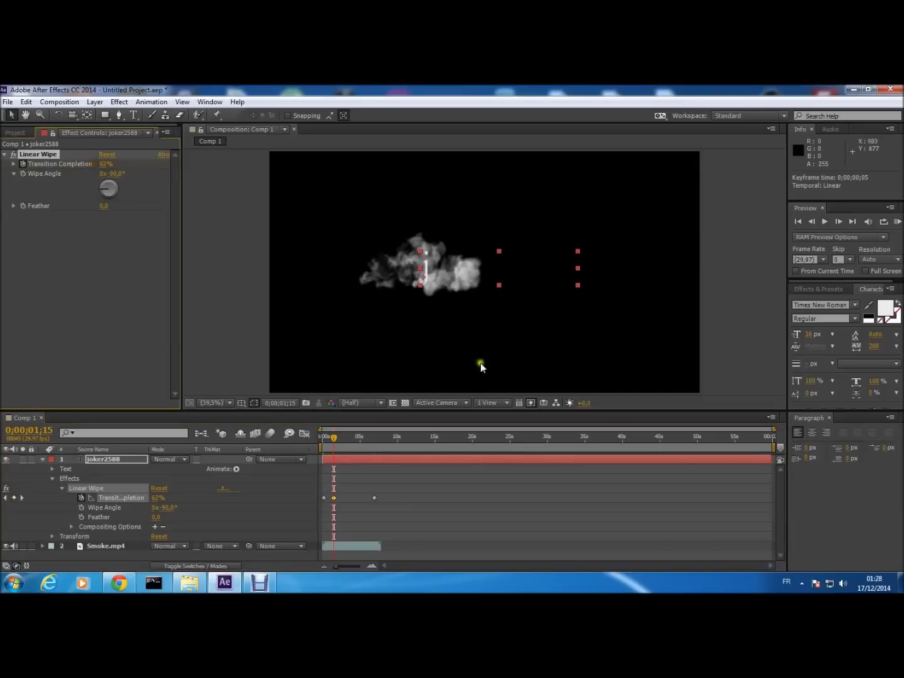
Shift the joker2588 text further right and fine-tune Transition Completion at that frame.
{"action": "mouse_move", "coordinate": [474, 268]}
{"action": "left_mouse_down"}
{"action": "mouse_move", "coordinate": [486, 269]}
{"action": "mouse_move", "coordinate": [478, 270]}
{"action": "left_mouse_up"}
{"action": "mouse_move", "coordinate": [335, 439]}
{"action": "left_mouse_down"}
{"action": "mouse_move", "coordinate": [351, 444]}
{"action": "mouse_move", "coordinate": [335, 447]}
{"action": "left_mouse_up"}
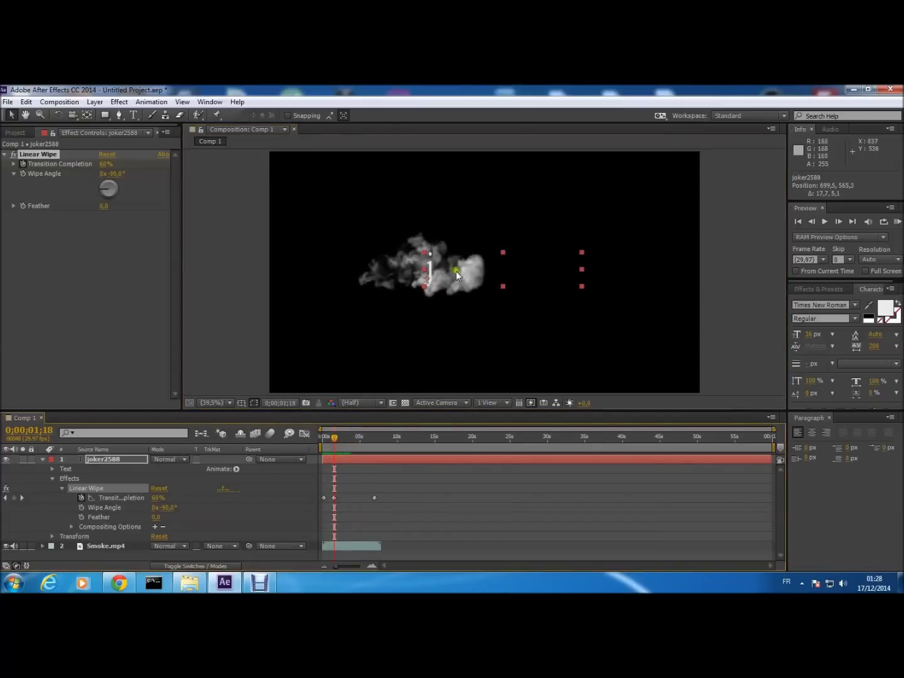
{"action": "left_click_drag", "start_coordinate": [461, 277], "coordinate": [471, 277]}
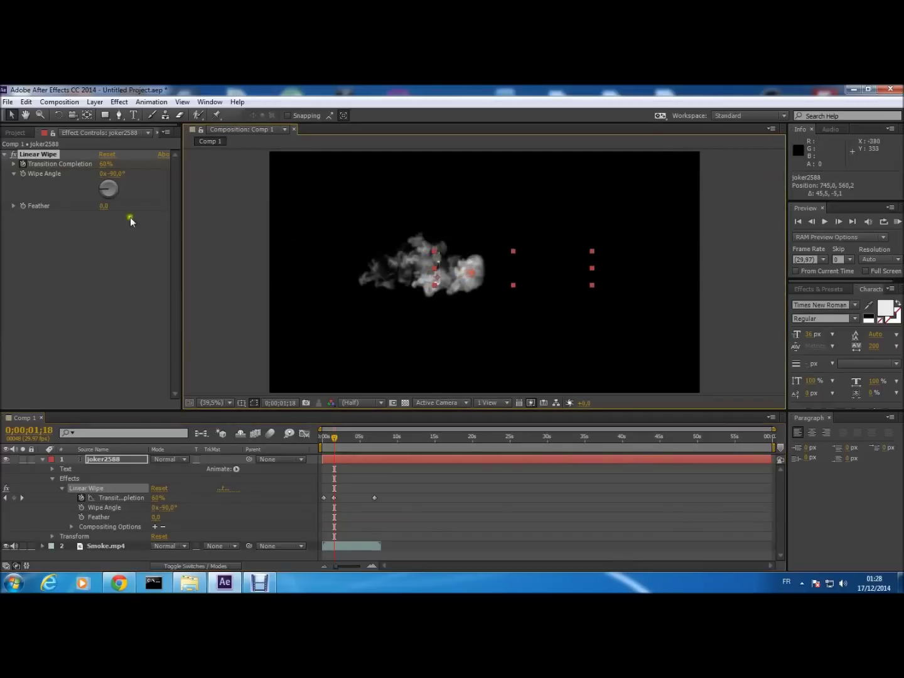
{"action": "left_click_drag", "start_coordinate": [102, 163], "coordinate": [95, 165]}
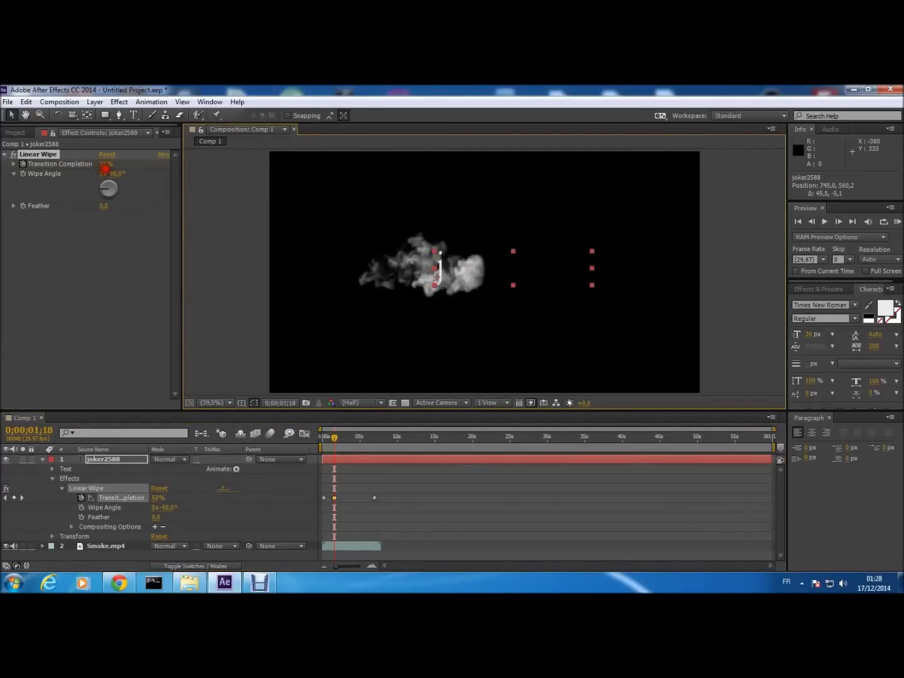
{"action": "mouse_move", "coordinate": [336, 438]}
{"action": "left_mouse_down"}
{"action": "mouse_move", "coordinate": [371, 443]}
{"action": "mouse_move", "coordinate": [325, 444]}
{"action": "mouse_move", "coordinate": [344, 447]}
{"action": "left_mouse_up"}
Move the final wipe keyframe slightly earlier, undoing the last value change.
{"action": "left_click", "coordinate": [375, 497]}
{"action": "left_click_drag", "start_coordinate": [376, 495], "coordinate": [364, 496]}
{"action": "mouse_move", "coordinate": [336, 439]}
{"action": "left_mouse_down"}
{"action": "mouse_move", "coordinate": [355, 445]}
{"action": "mouse_move", "coordinate": [331, 450]}
{"action": "mouse_move", "coordinate": [369, 448]}
{"action": "mouse_move", "coordinate": [341, 455]}
{"action": "mouse_move", "coordinate": [371, 455]}
{"action": "mouse_move", "coordinate": [340, 462]}
{"action": "left_mouse_up"}
{"action": "key", "text": "ctrl+z"}
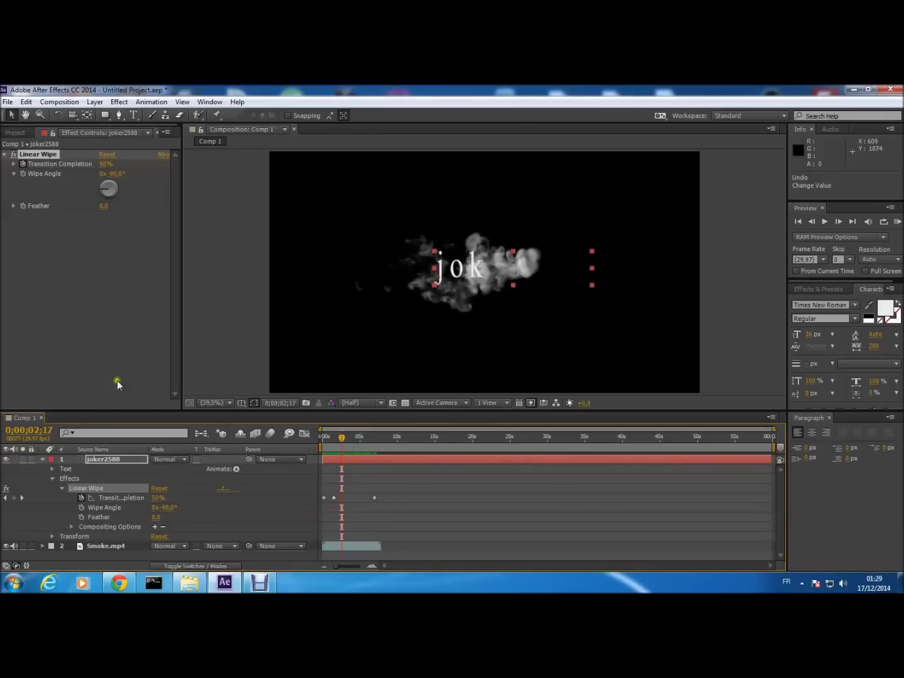
{"action": "left_click", "coordinate": [108, 356]}
Eyedrop a dark grey from the scene as the joker2588 fill colour and hide safe-area guides.
{"action": "left_click", "coordinate": [106, 460]}
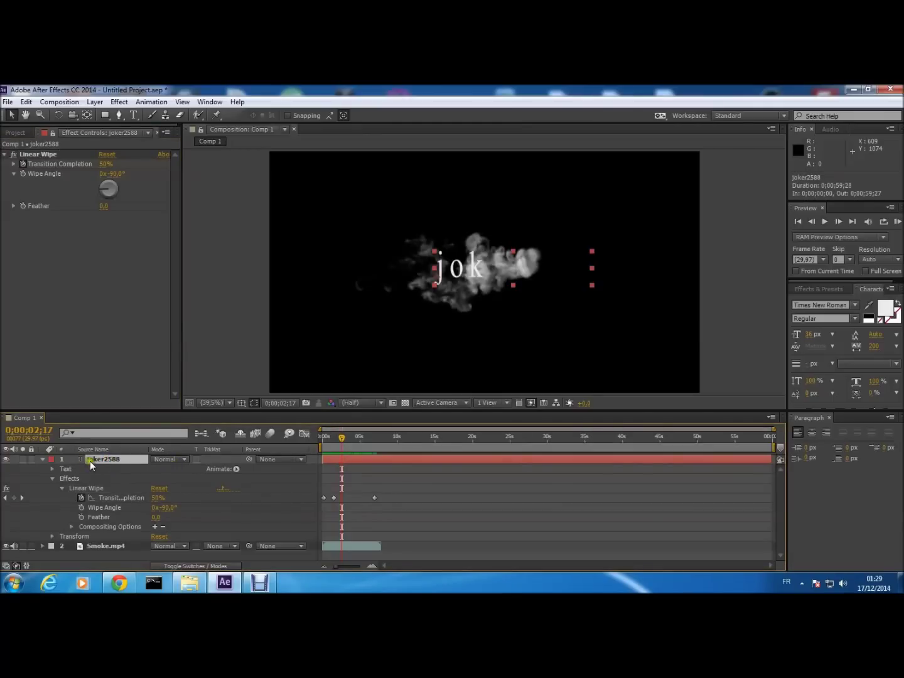
{"action": "left_click", "coordinate": [871, 307]}
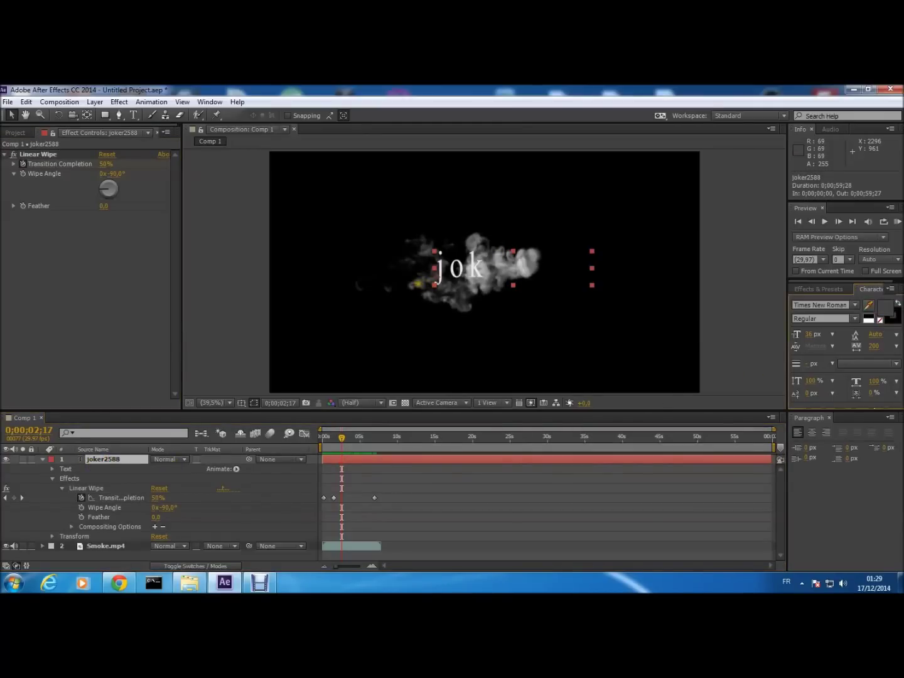
{"action": "left_click", "coordinate": [418, 283]}
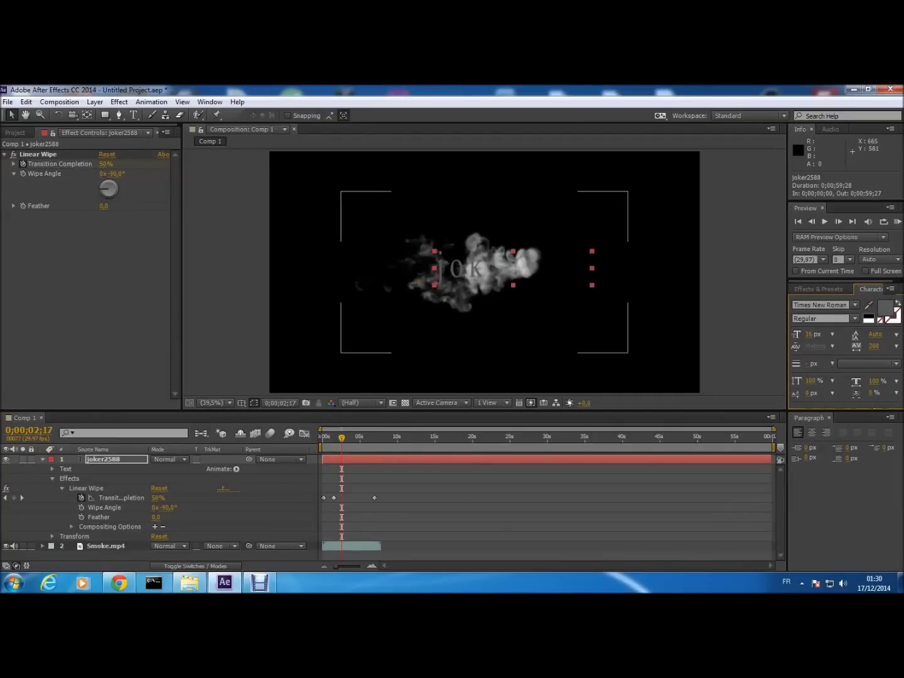
{"action": "key", "text": "apostrophe"}
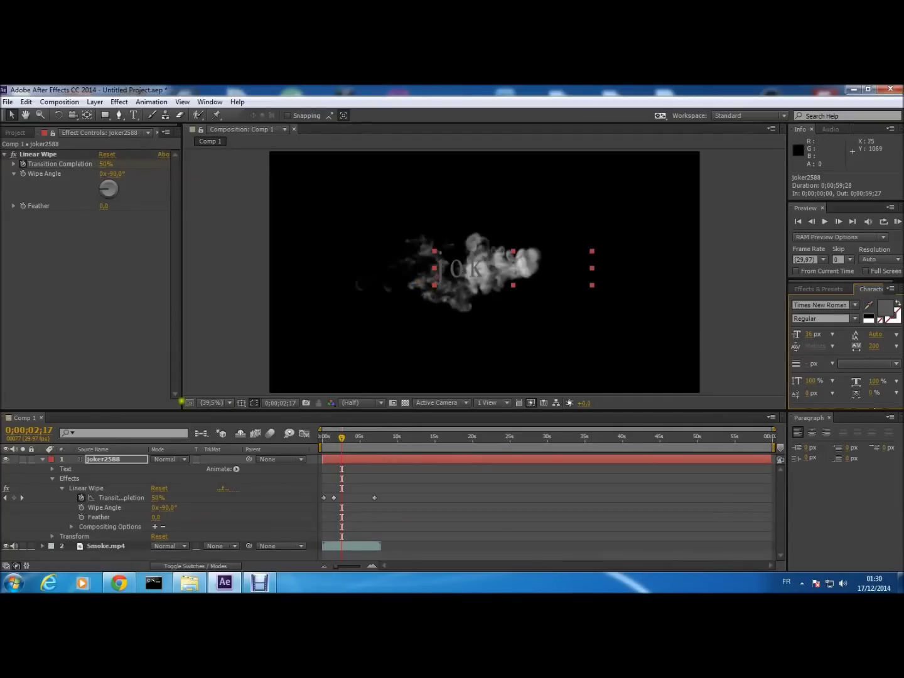
{"action": "mouse_move", "coordinate": [342, 438]}
{"action": "left_mouse_down"}
{"action": "mouse_move", "coordinate": [324, 441]}
{"action": "mouse_move", "coordinate": [369, 456]}
{"action": "mouse_move", "coordinate": [354, 464]}
{"action": "left_mouse_up"}
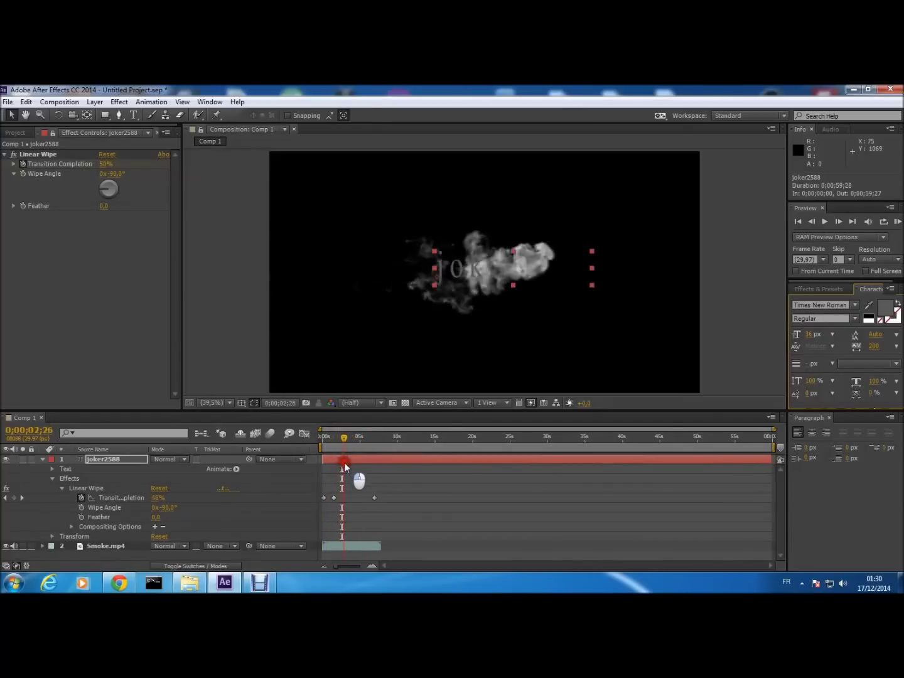
{"action": "mouse_move", "coordinate": [354, 463]}
{"action": "left_mouse_down"}
{"action": "mouse_move", "coordinate": [345, 472]}
{"action": "mouse_move", "coordinate": [364, 480]}
{"action": "mouse_move", "coordinate": [339, 482]}
{"action": "left_mouse_up"}
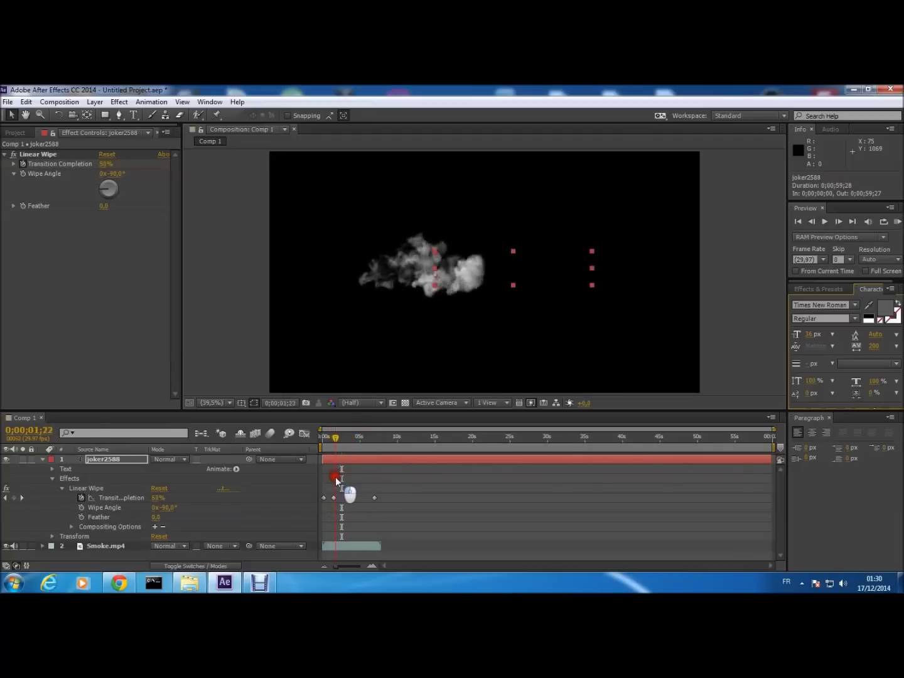
{"action": "left_click", "coordinate": [42, 459]}
Add a new adjustment layer on top of Comp 1.
{"action": "left_click", "coordinate": [121, 493]}
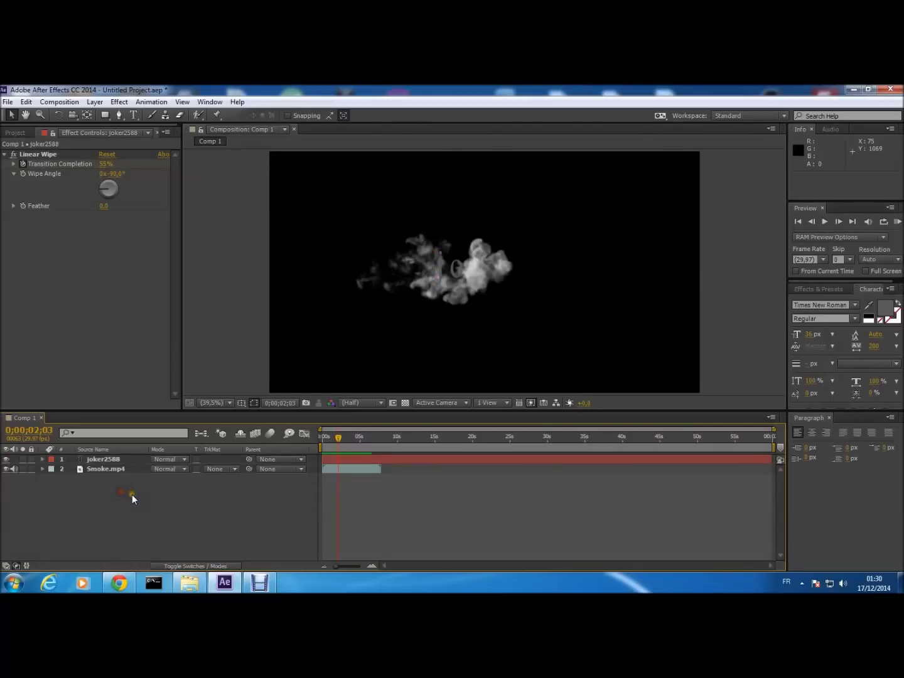
{"action": "left_click_drag", "start_coordinate": [337, 435], "coordinate": [354, 438]}
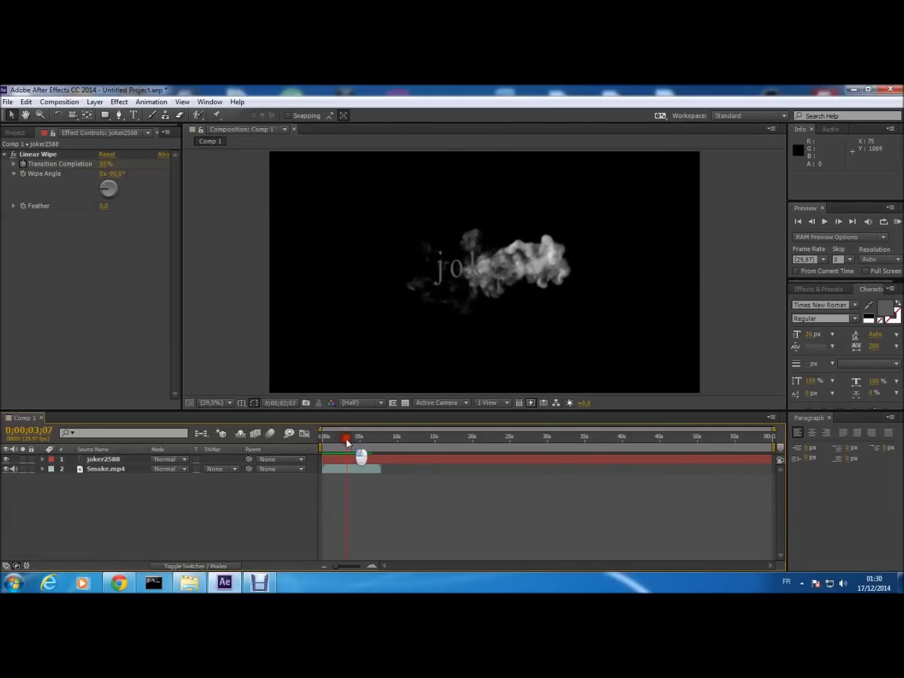
{"action": "left_click", "coordinate": [186, 527]}
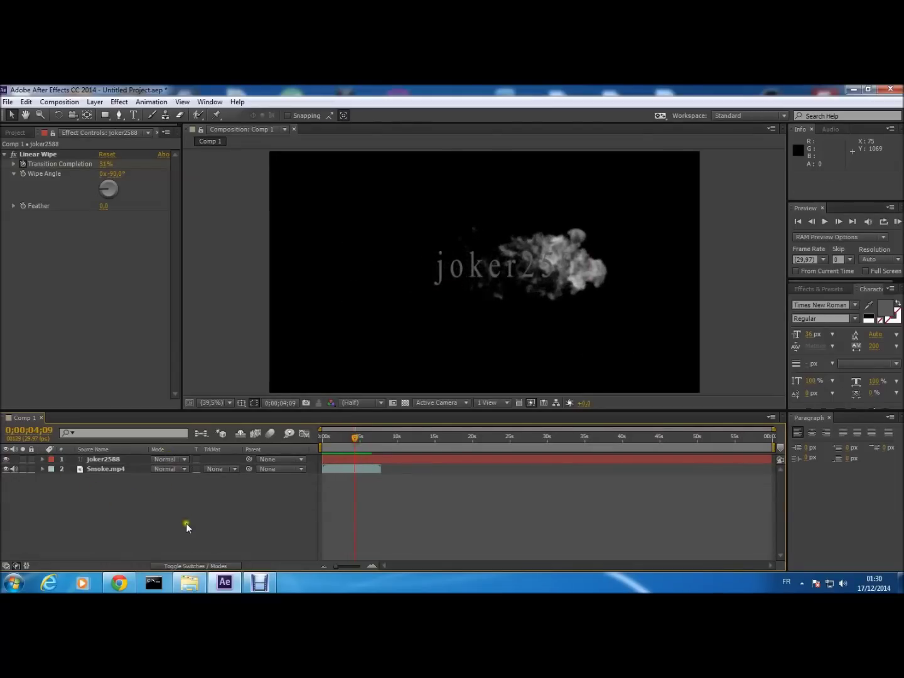
{"action": "right_click", "coordinate": [142, 486]}
{"action": "mouse_move", "coordinate": [205, 365]}
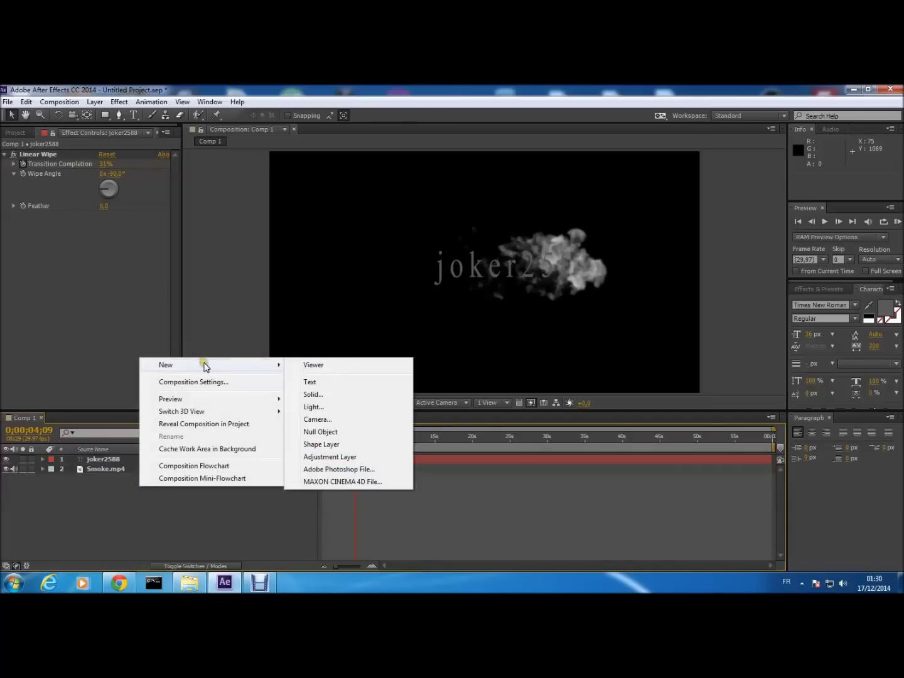
{"action": "left_click", "coordinate": [350, 457]}
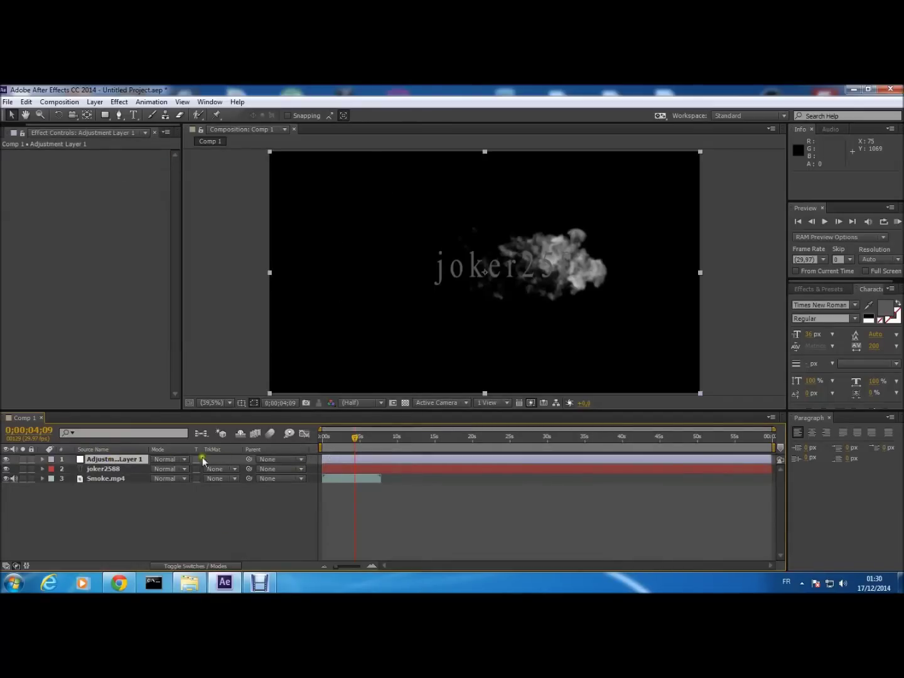
Apply Gaussian Blur to Adjustment Layer 1.
{"action": "right_click", "coordinate": [127, 460]}
{"action": "mouse_move", "coordinate": [179, 288]}
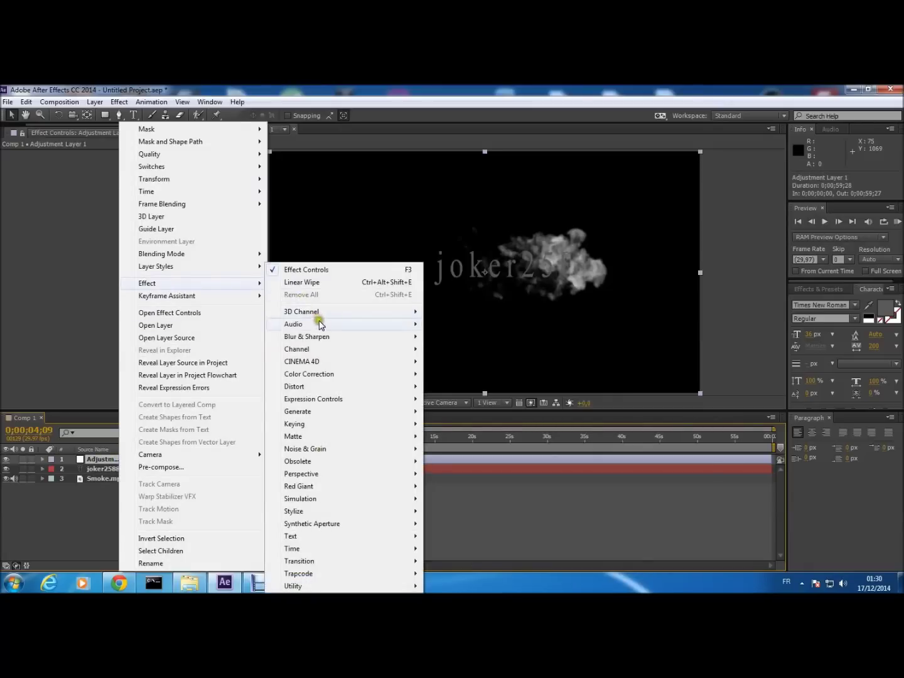
{"action": "mouse_move", "coordinate": [317, 325]}
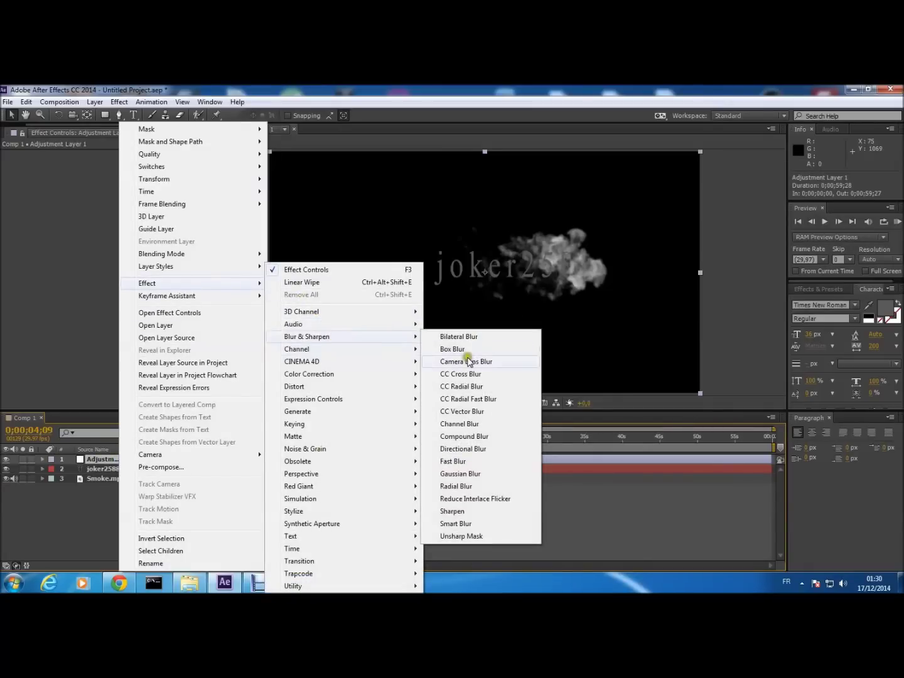
{"action": "left_click", "coordinate": [461, 476]}
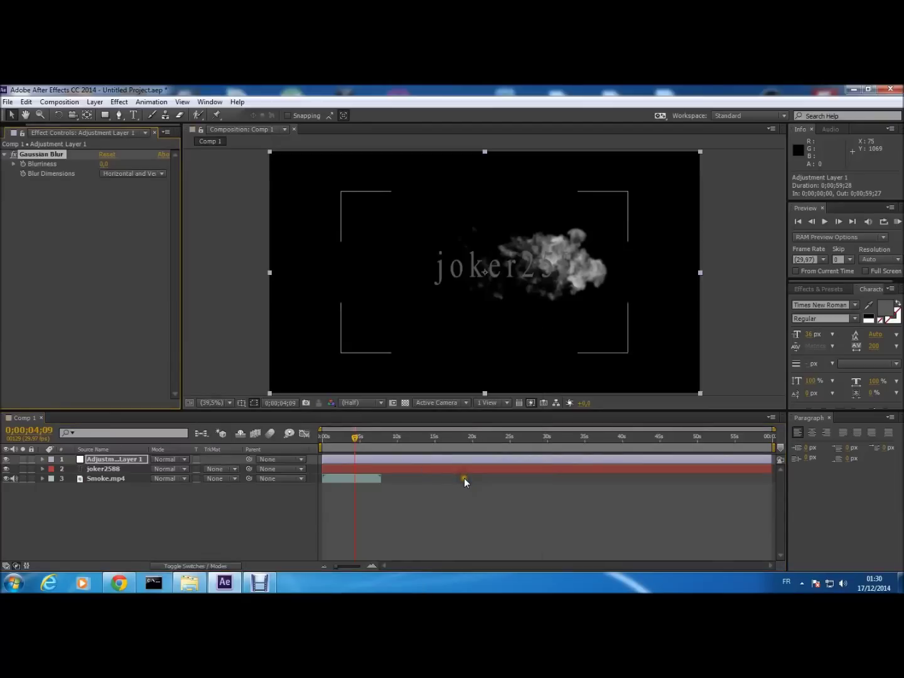
{"action": "left_click", "coordinate": [187, 551]}
Add Turbulent Displace (Amount 50, Size 100) to Adjustment Layer 1.
{"action": "right_click", "coordinate": [109, 460]}
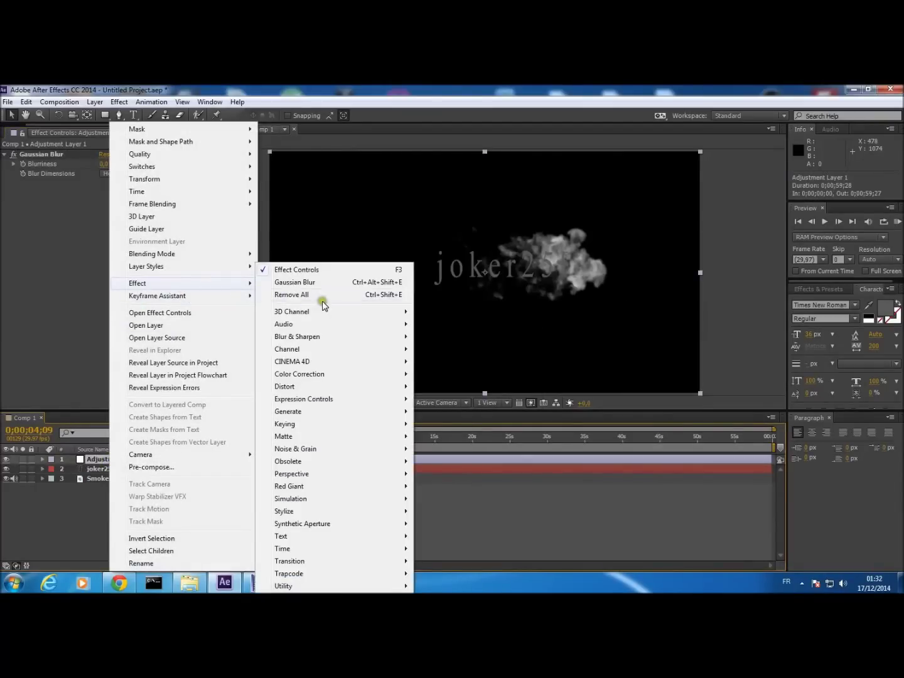
{"action": "mouse_move", "coordinate": [317, 426]}
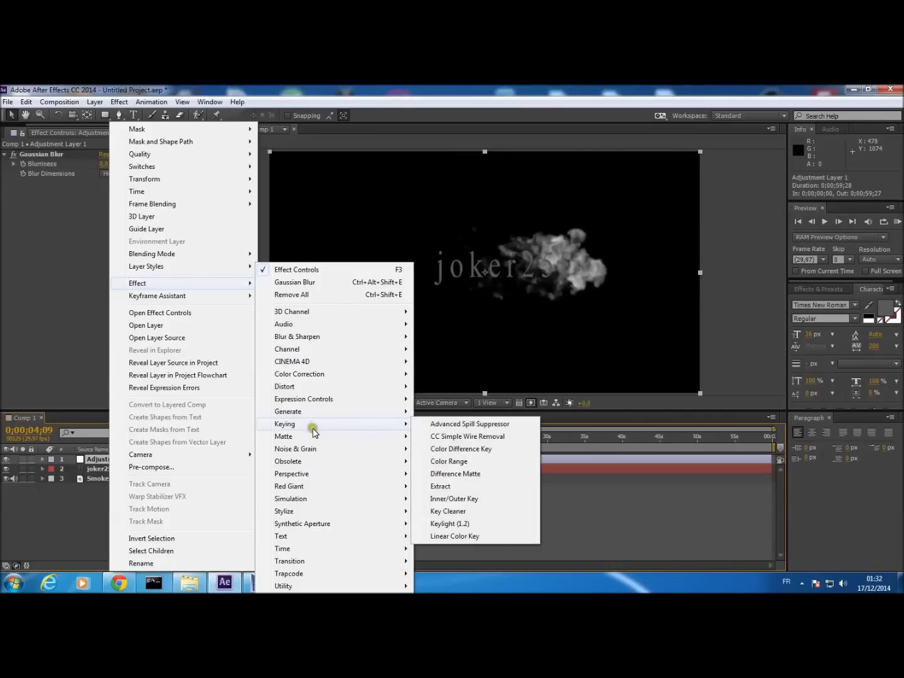
{"action": "mouse_move", "coordinate": [309, 387]}
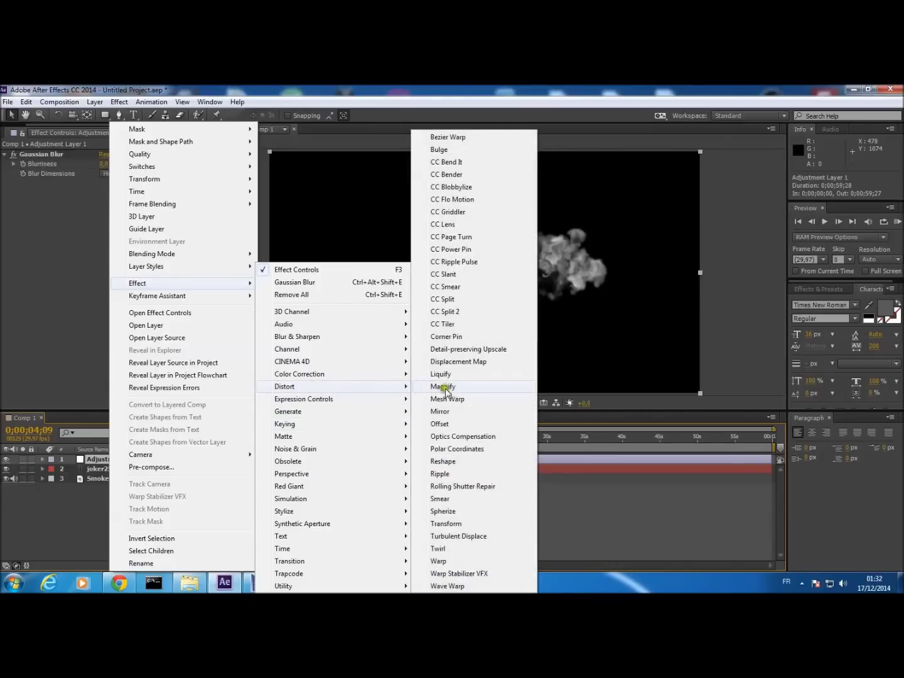
{"action": "left_click", "coordinate": [461, 536]}
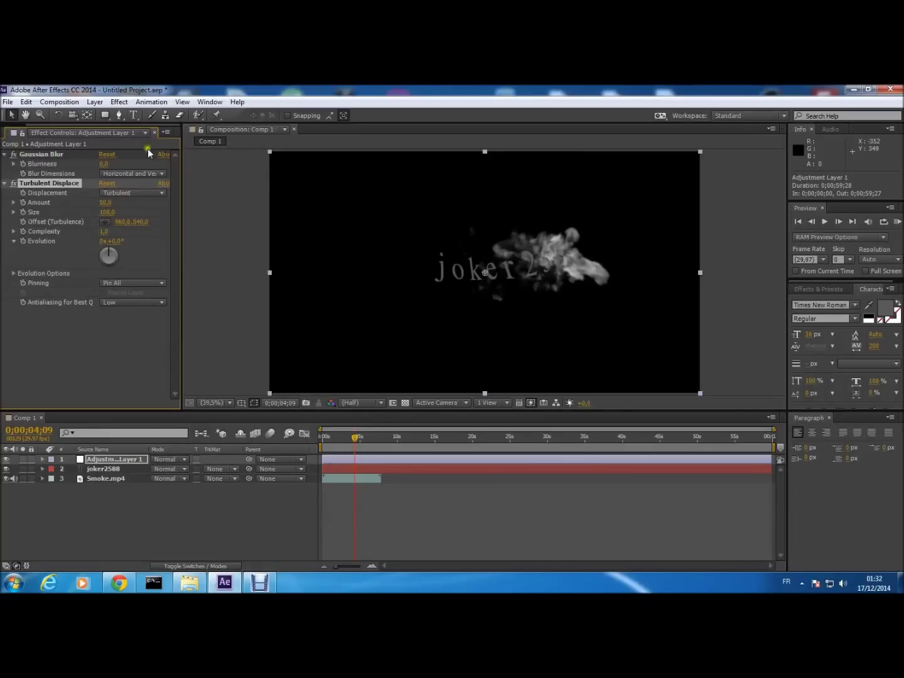
{"action": "left_click", "coordinate": [105, 116]}
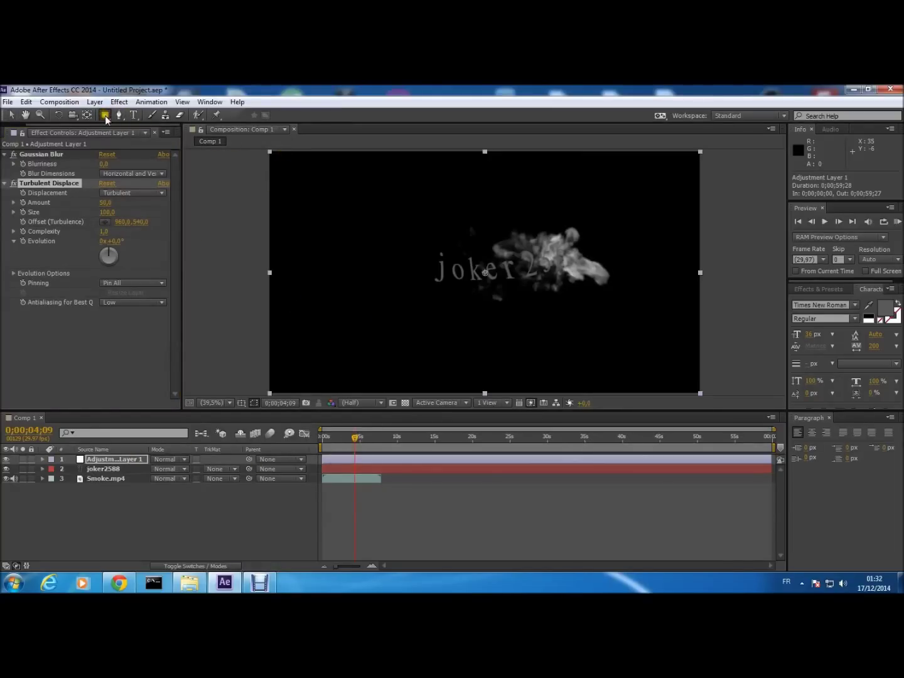
Draw a tall rectangular mask on Adjustment Layer 1 and move it rightward.
{"action": "left_click_drag", "start_coordinate": [265, 152], "coordinate": [339, 392]}
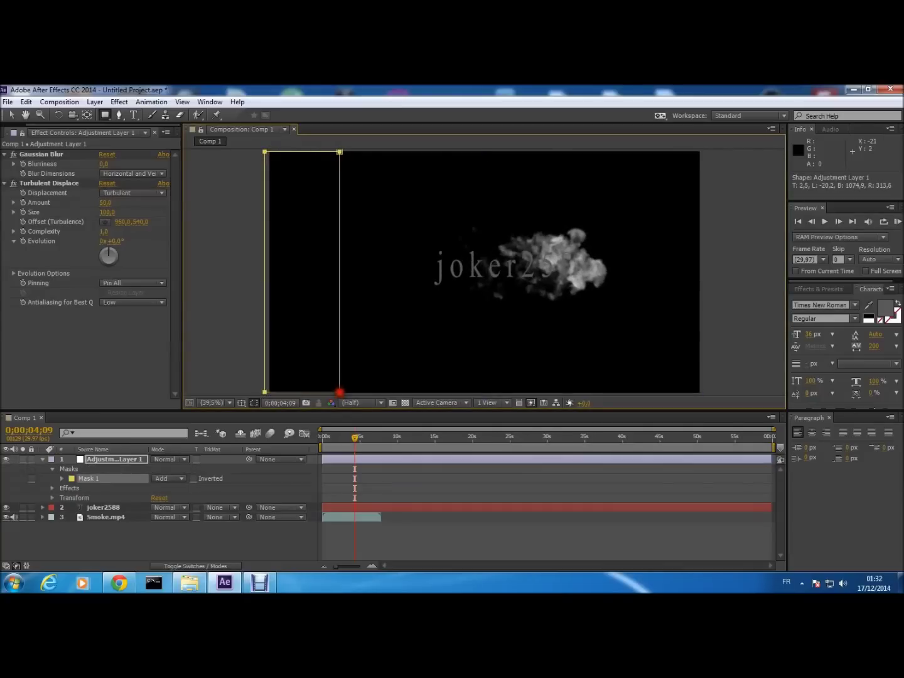
{"action": "left_click", "coordinate": [11, 115]}
{"action": "left_click", "coordinate": [304, 254]}
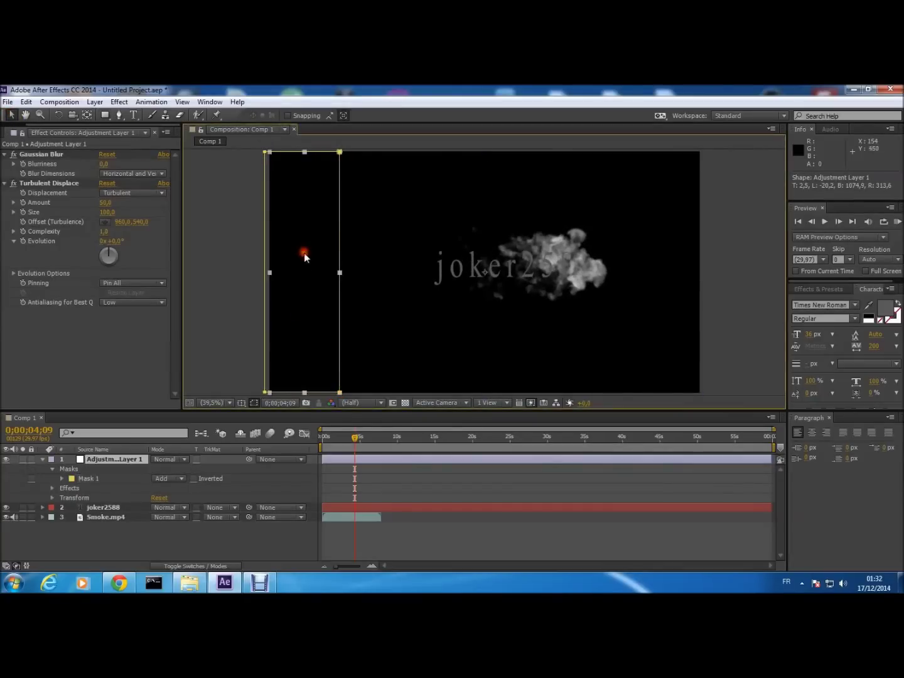
{"action": "left_click_drag", "start_coordinate": [300, 259], "coordinate": [334, 260]}
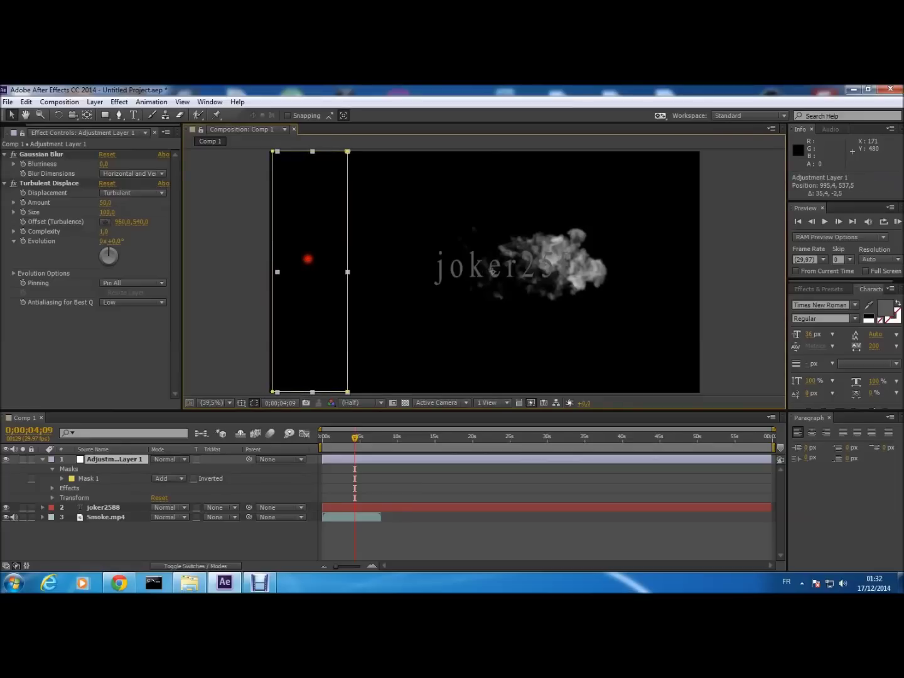
At an early frame before one second, nudge the masked layer slightly right over the smoke.
{"action": "left_click_drag", "start_coordinate": [355, 439], "coordinate": [328, 442]}
{"action": "left_click_drag", "start_coordinate": [333, 277], "coordinate": [415, 278]}
{"action": "left_click_drag", "start_coordinate": [602, 271], "coordinate": [604, 274]}
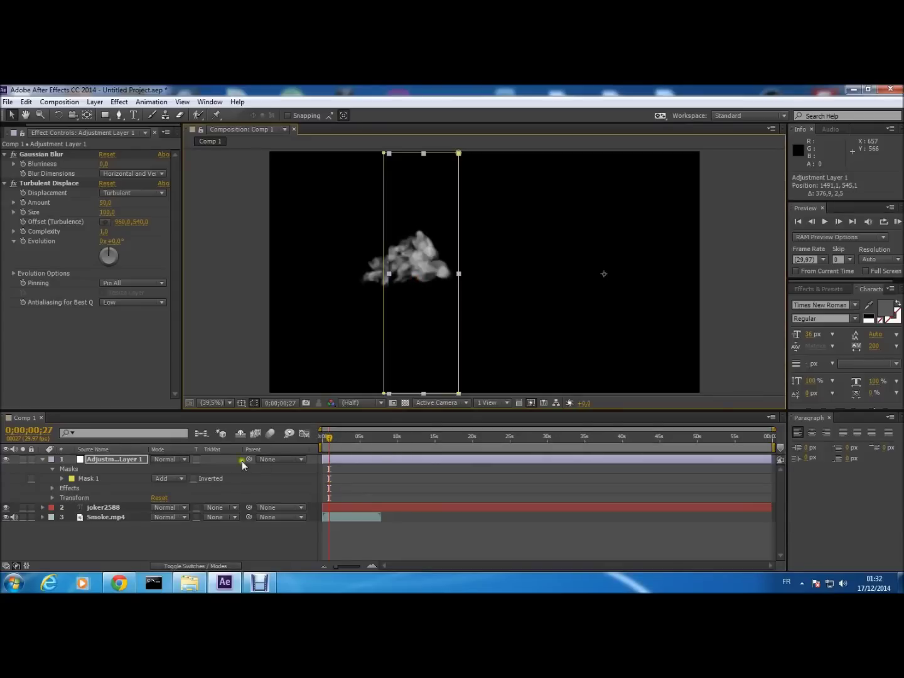
{"action": "left_click", "coordinate": [43, 462]}
Keyframe Adjustment Layer 1's Position at the start and at about 6 s, sliding it right past the text.
{"action": "left_click", "coordinate": [103, 460]}
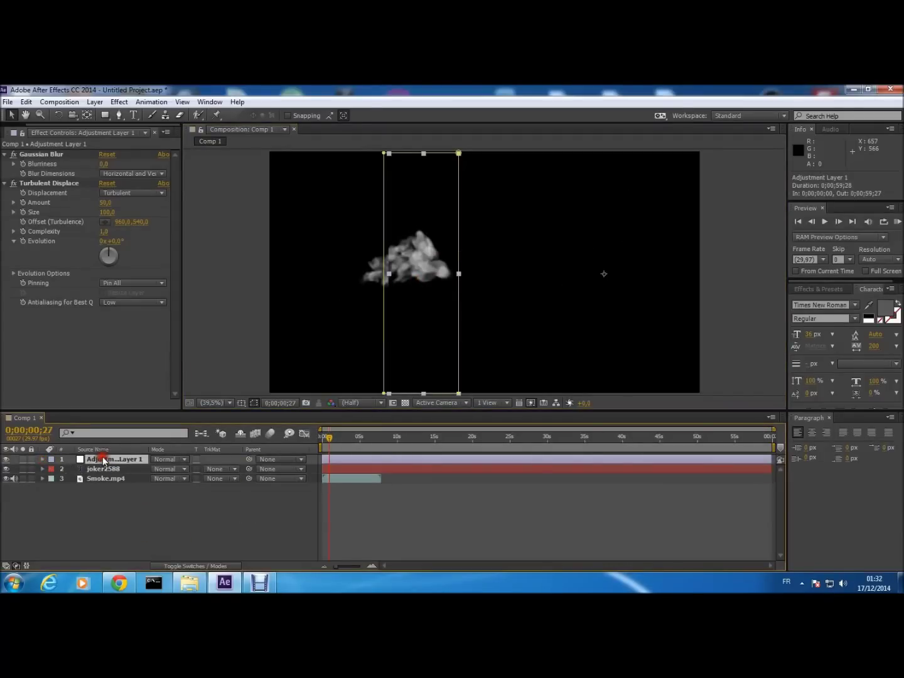
{"action": "key", "text": "p"}
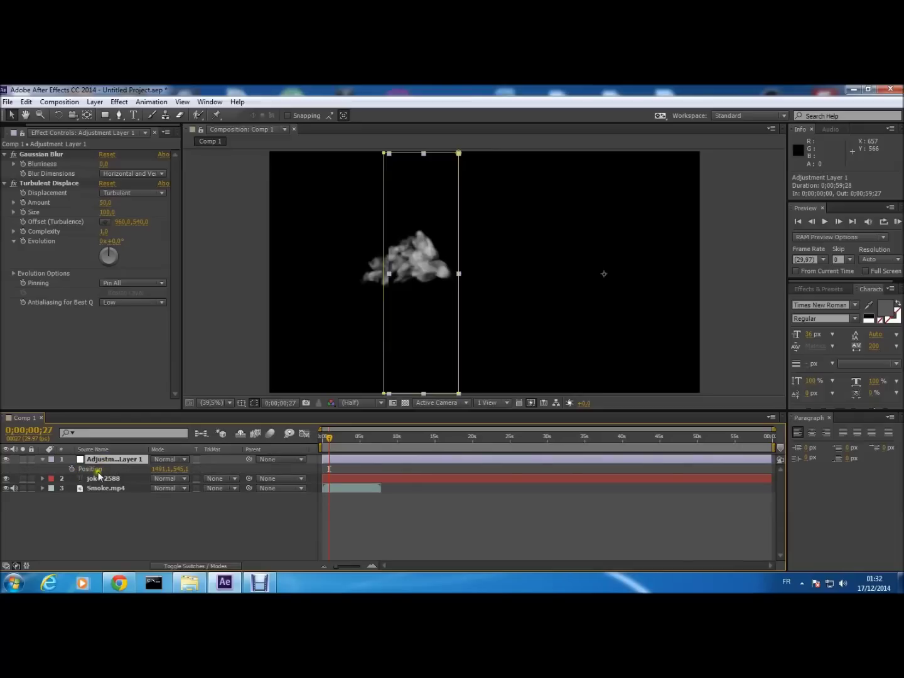
{"action": "left_click", "coordinate": [72, 469]}
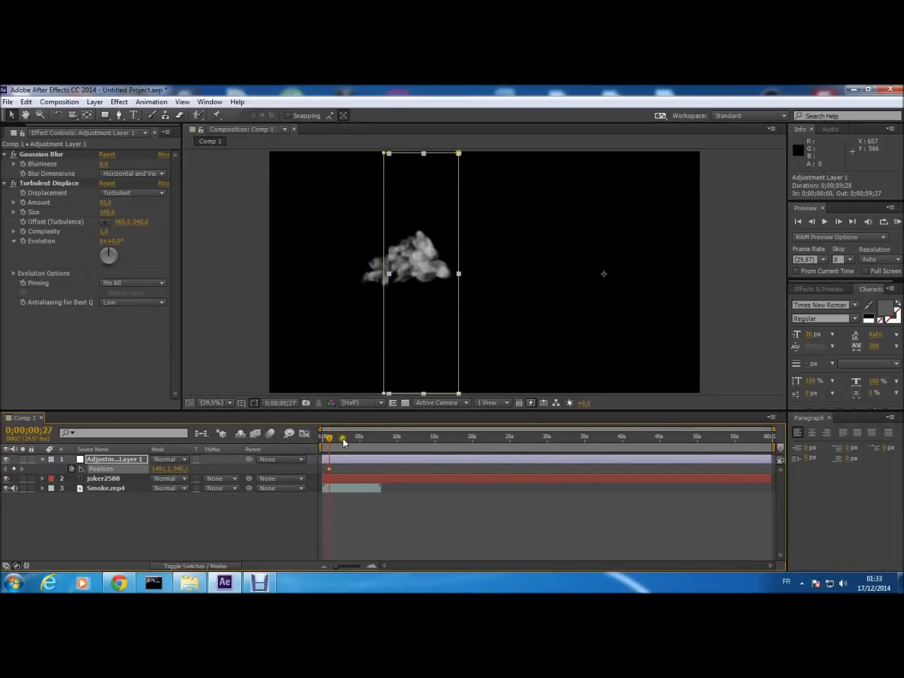
{"action": "left_click_drag", "start_coordinate": [328, 442], "coordinate": [370, 445]}
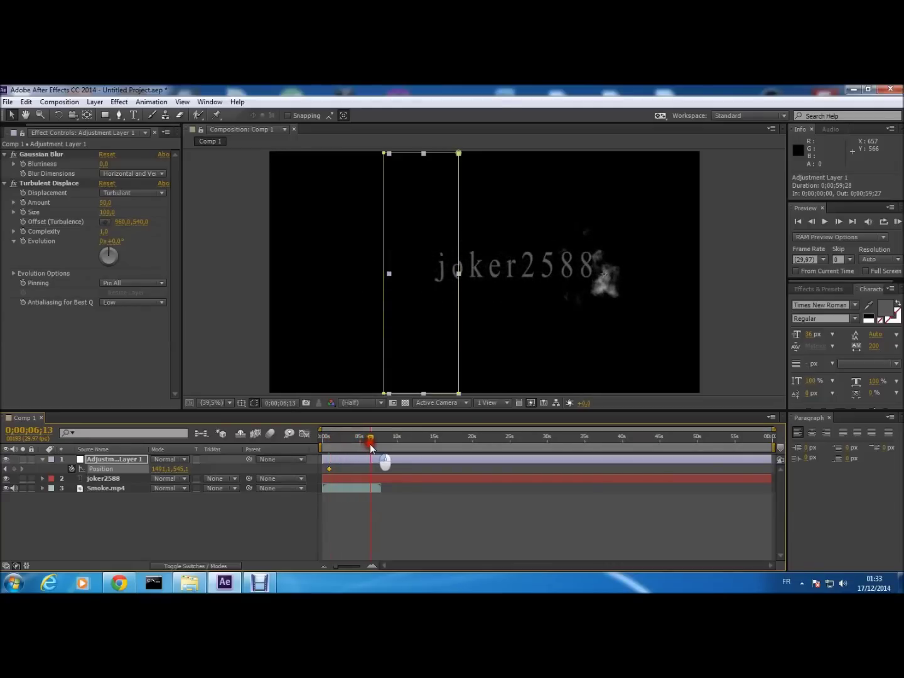
{"action": "left_click_drag", "start_coordinate": [420, 272], "coordinate": [626, 273]}
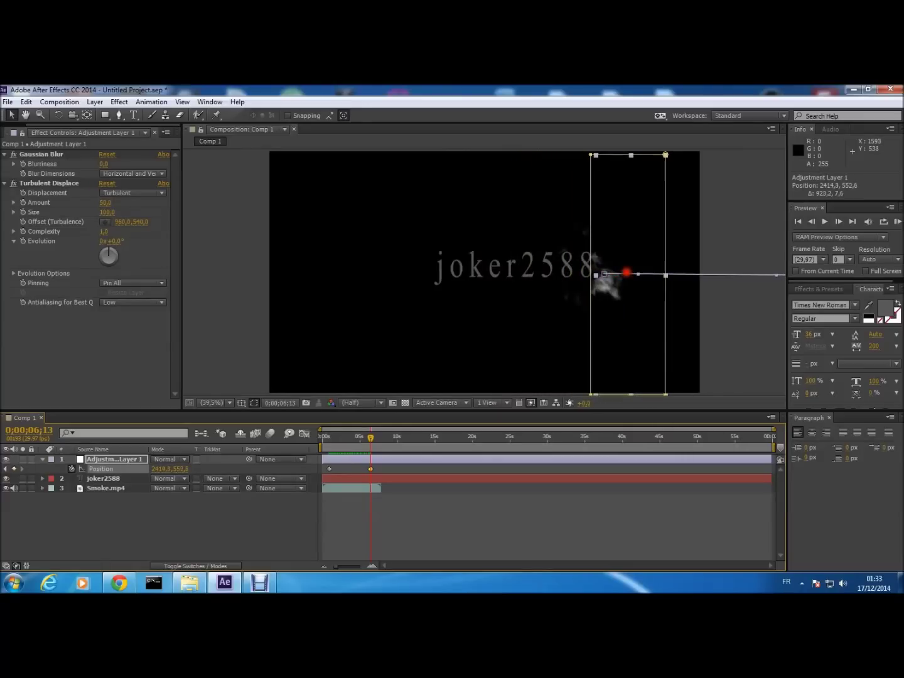
{"action": "left_click_drag", "start_coordinate": [626, 273], "coordinate": [626, 272]}
{"action": "mouse_move", "coordinate": [372, 446]}
{"action": "left_mouse_down"}
{"action": "mouse_move", "coordinate": [318, 443]}
{"action": "mouse_move", "coordinate": [344, 443]}
{"action": "left_mouse_up"}
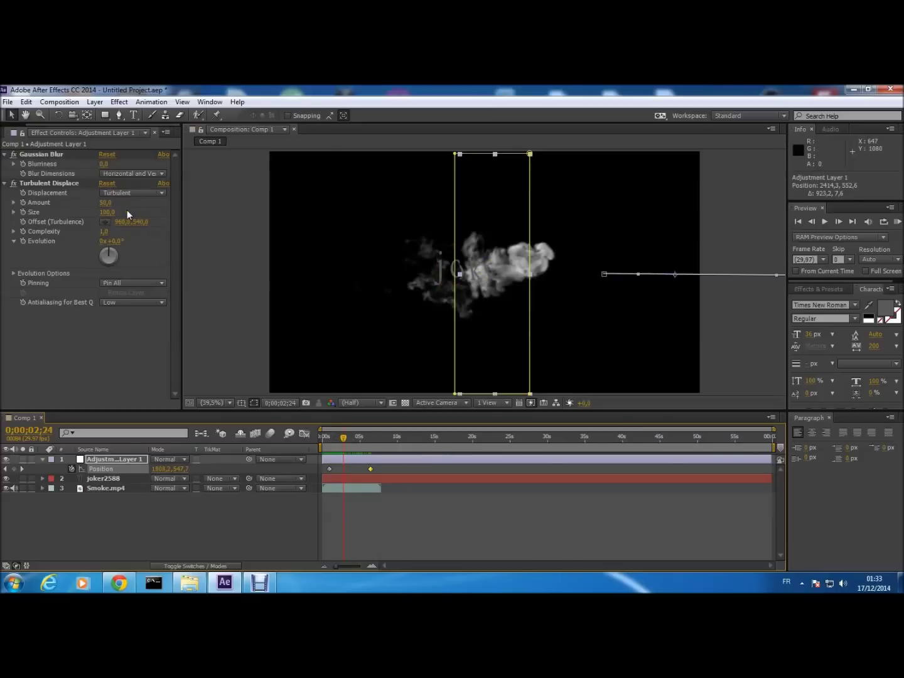
{"action": "left_click", "coordinate": [51, 194]}
Scrub the Turbulent Displace Amount and preview the wipe.
{"action": "left_click", "coordinate": [104, 202]}
{"action": "left_click_drag", "start_coordinate": [104, 202], "coordinate": [79, 202]}
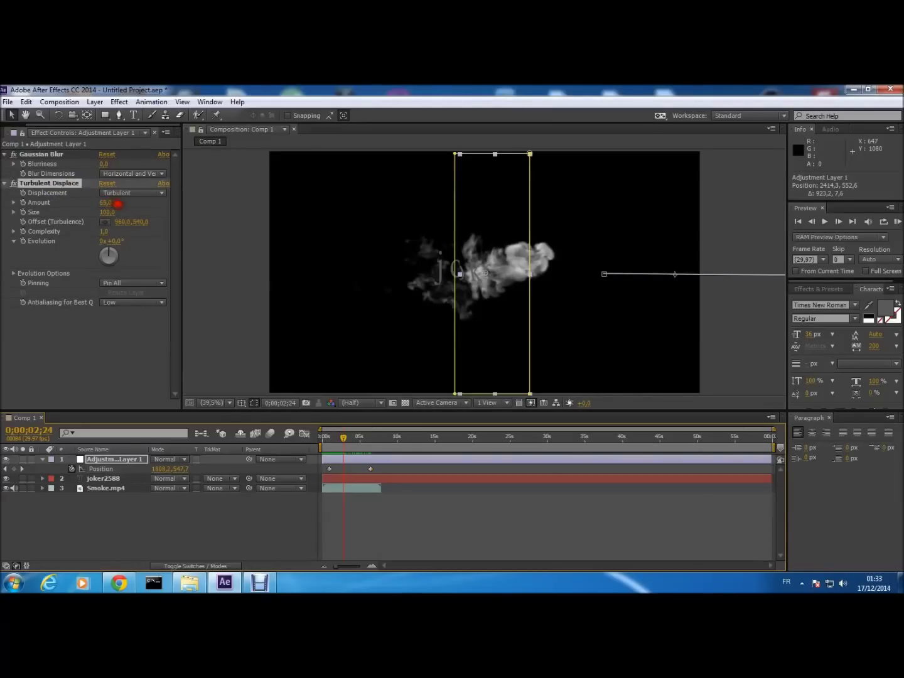
{"action": "left_click", "coordinate": [95, 212]}
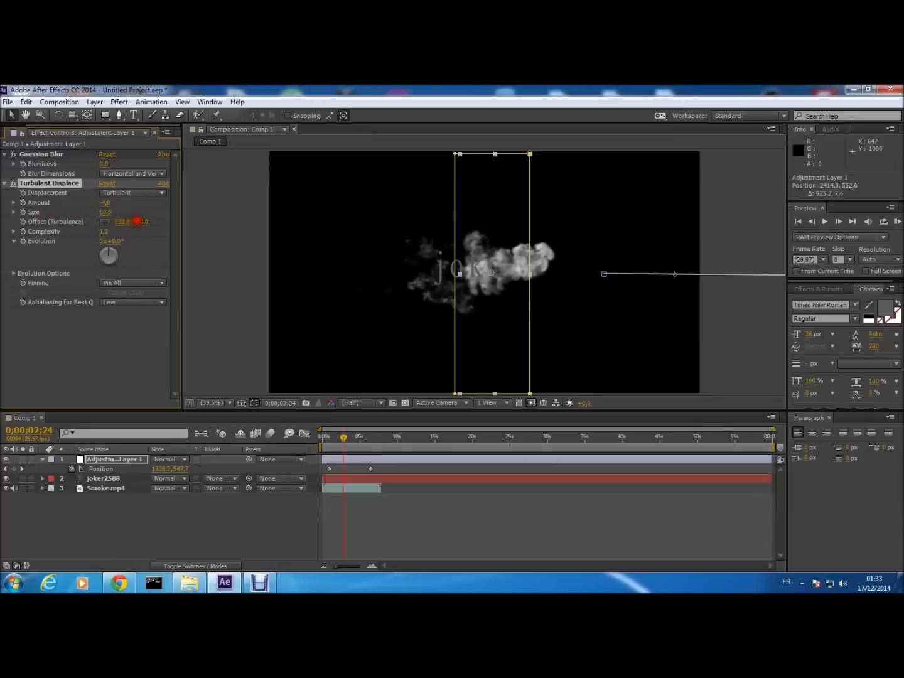
{"action": "mouse_move", "coordinate": [110, 201]}
{"action": "left_mouse_down"}
{"action": "mouse_move", "coordinate": [138, 205]}
{"action": "mouse_move", "coordinate": [128, 210]}
{"action": "left_mouse_up"}
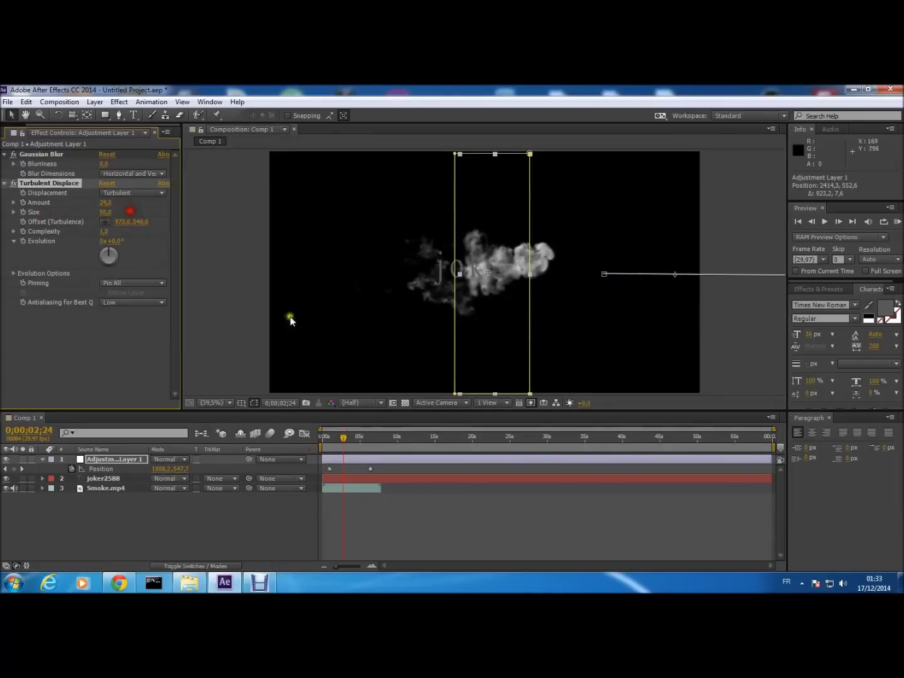
{"action": "left_click_drag", "start_coordinate": [339, 437], "coordinate": [344, 443]}
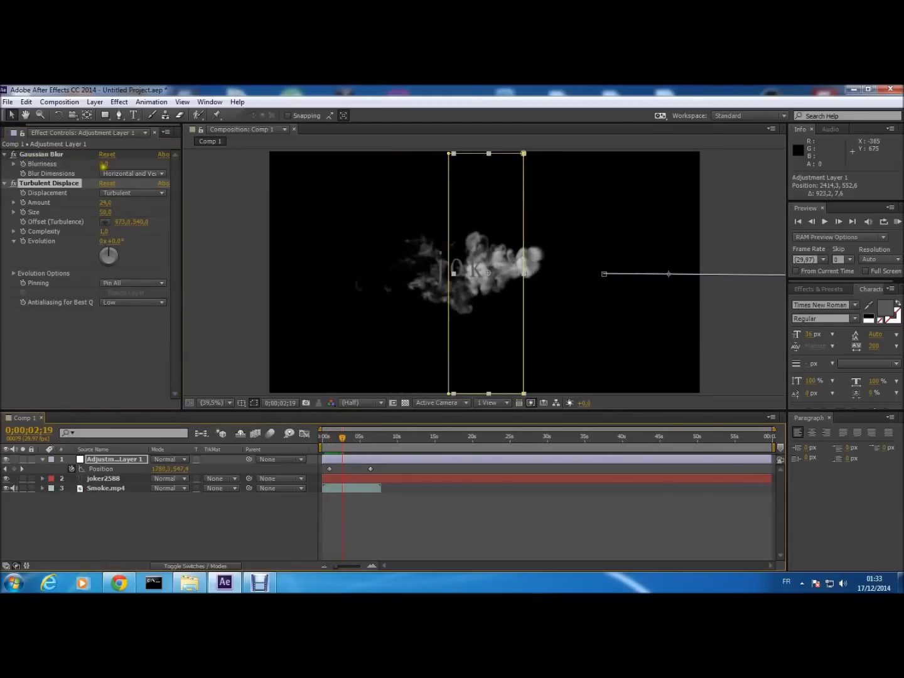
Give the Gaussian Blur a slight Blurriness of 1.4 and preview earlier frames.
{"action": "left_click", "coordinate": [105, 162]}
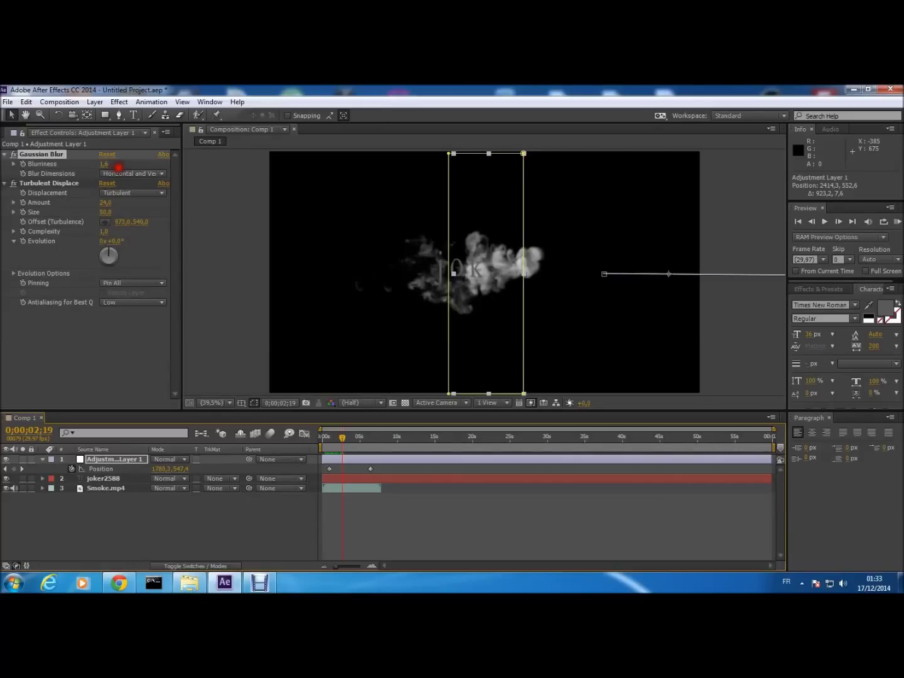
{"action": "left_click", "coordinate": [117, 166]}
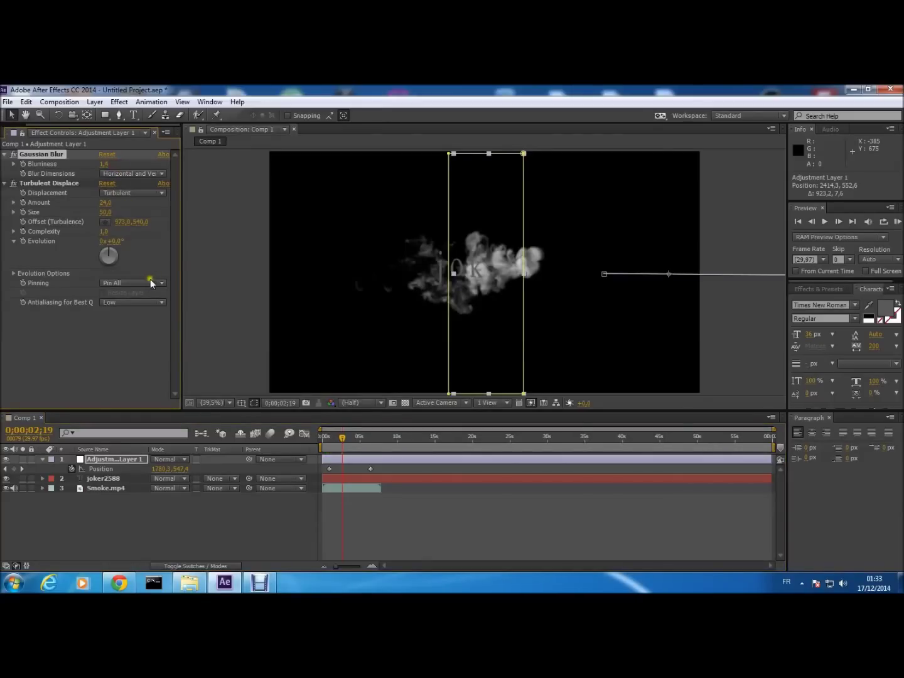
{"action": "mouse_move", "coordinate": [342, 439]}
{"action": "left_mouse_down"}
{"action": "mouse_move", "coordinate": [337, 444]}
{"action": "mouse_move", "coordinate": [368, 452]}
{"action": "left_mouse_up"}
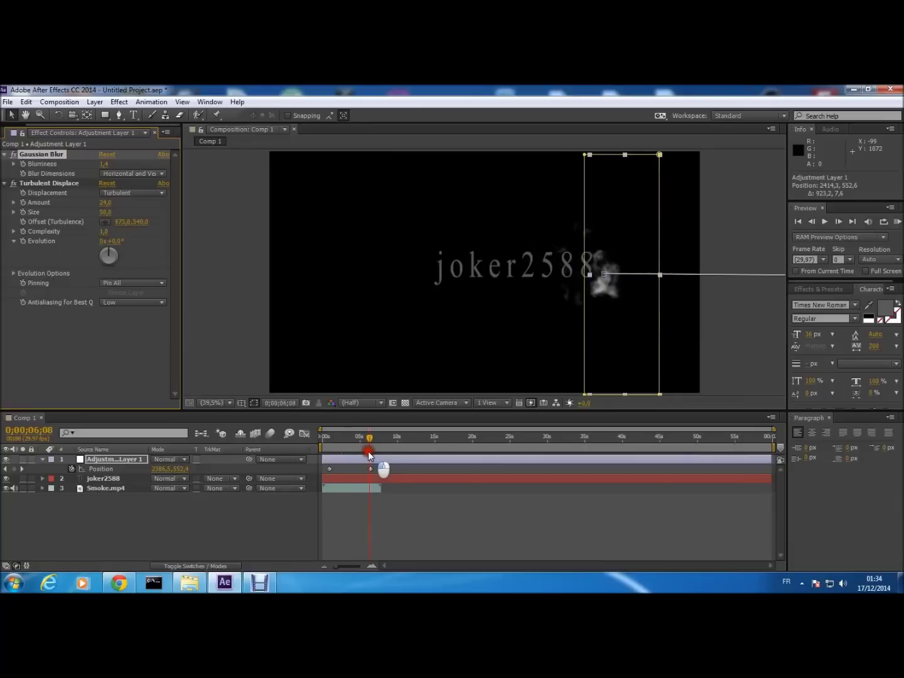
{"action": "left_click_drag", "start_coordinate": [371, 443], "coordinate": [371, 441]}
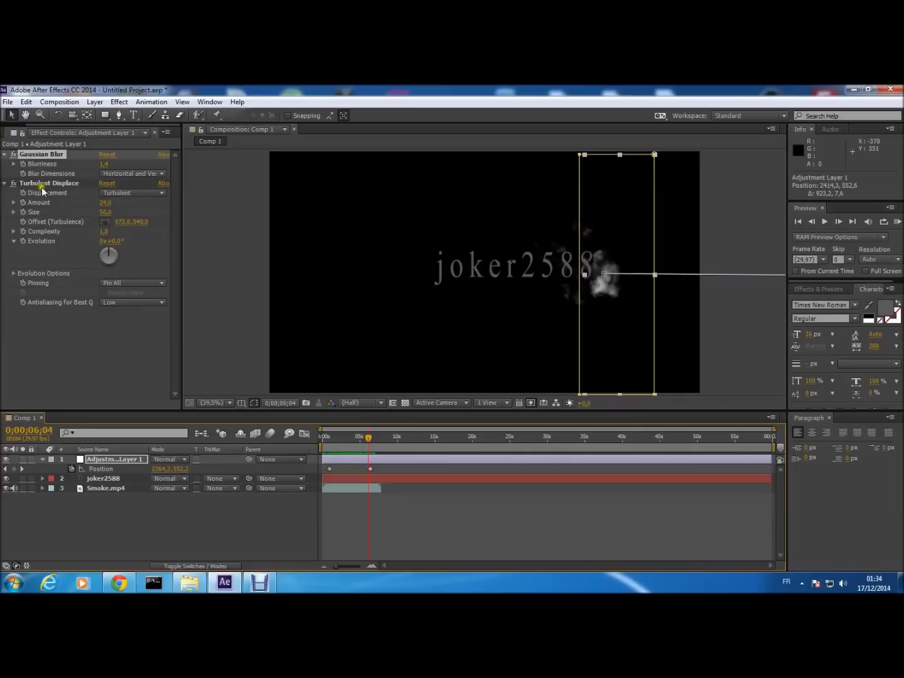
Set Turbulent Displace Size to 58 and Amount to 8, previewing back to about four seconds.
{"action": "left_click_drag", "start_coordinate": [103, 211], "coordinate": [105, 212]}
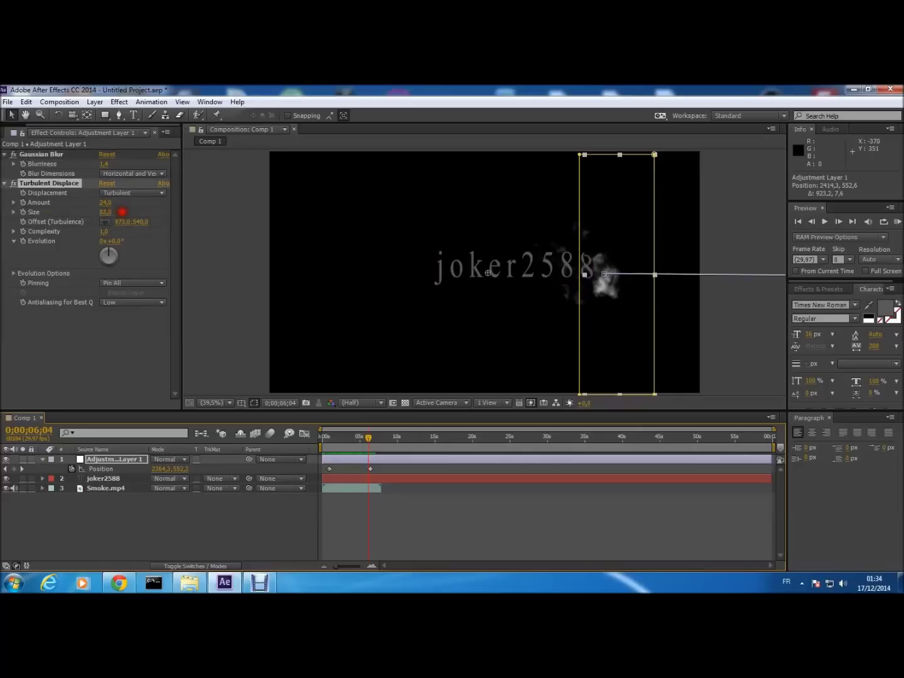
{"action": "left_click_drag", "start_coordinate": [109, 213], "coordinate": [88, 201]}
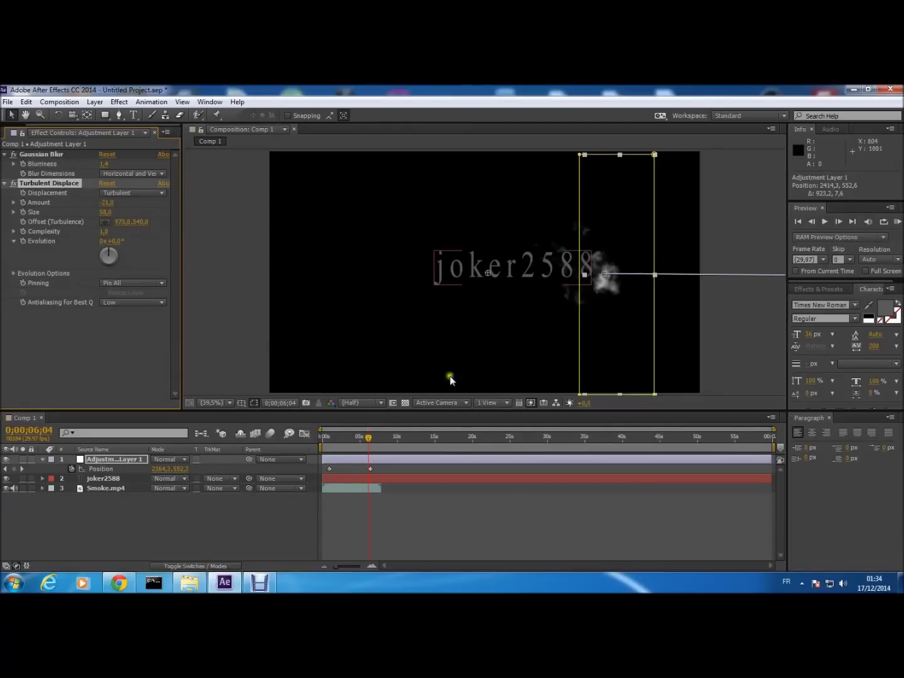
{"action": "mouse_move", "coordinate": [368, 439]}
{"action": "left_mouse_down"}
{"action": "mouse_move", "coordinate": [315, 445]}
{"action": "mouse_move", "coordinate": [374, 460]}
{"action": "mouse_move", "coordinate": [365, 460]}
{"action": "left_mouse_up"}
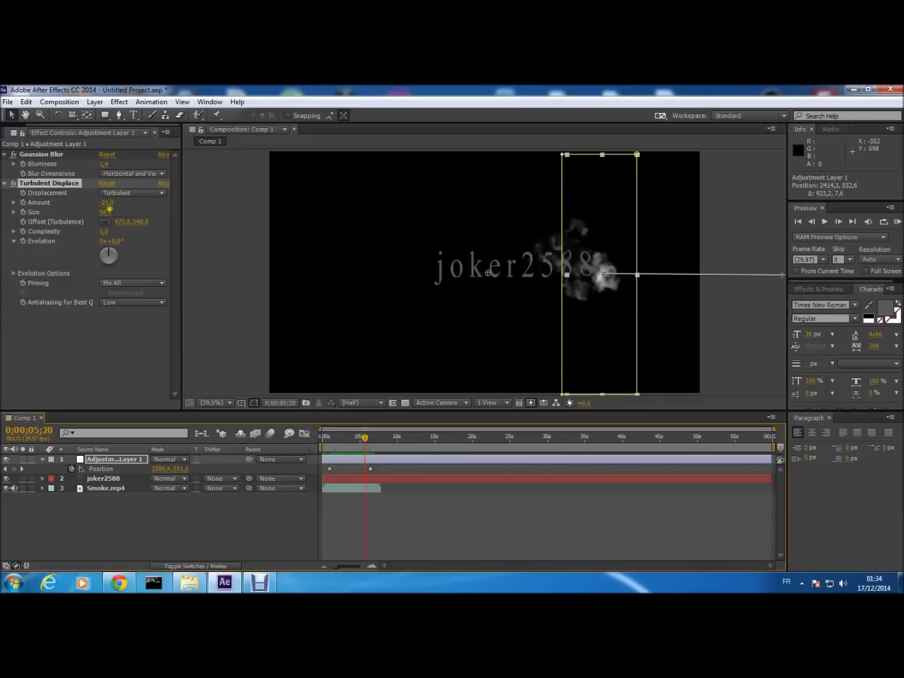
{"action": "left_click_drag", "start_coordinate": [108, 202], "coordinate": [118, 202]}
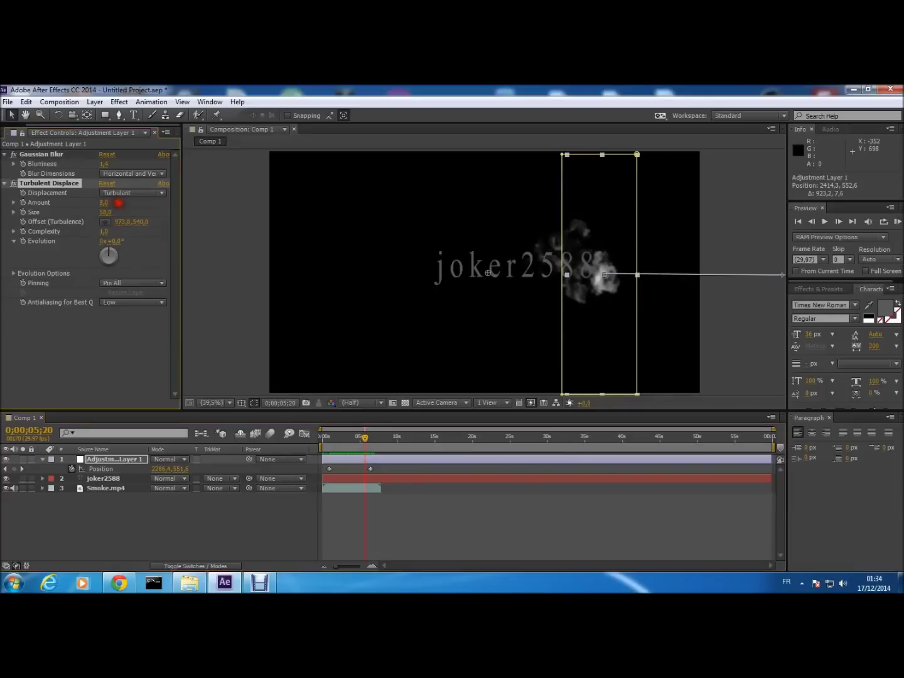
{"action": "mouse_move", "coordinate": [364, 445]}
{"action": "left_mouse_down"}
{"action": "mouse_move", "coordinate": [338, 443]}
{"action": "mouse_move", "coordinate": [372, 457]}
{"action": "left_mouse_up"}
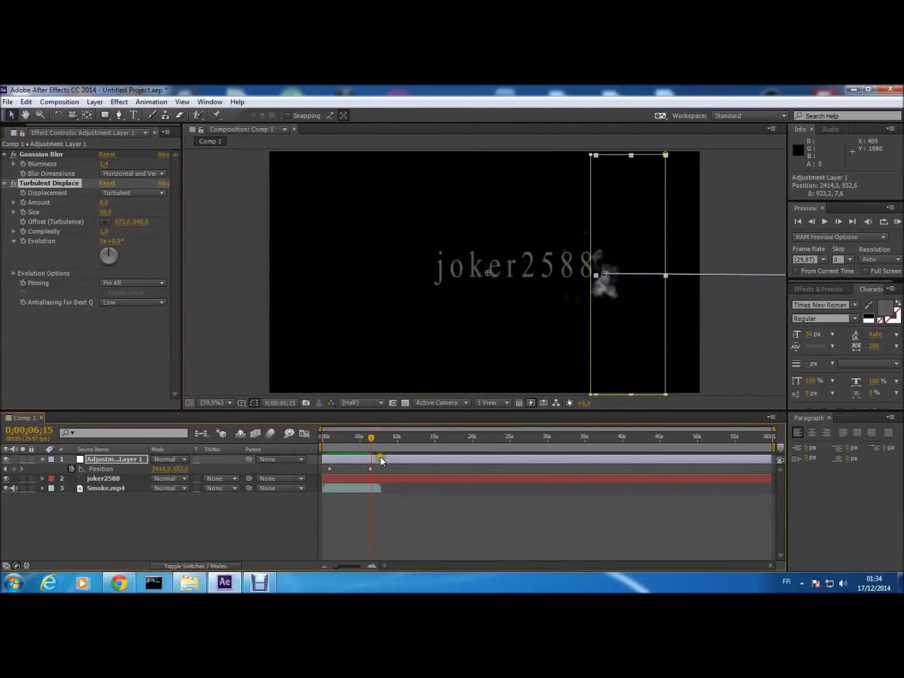
{"action": "left_click", "coordinate": [202, 514]}
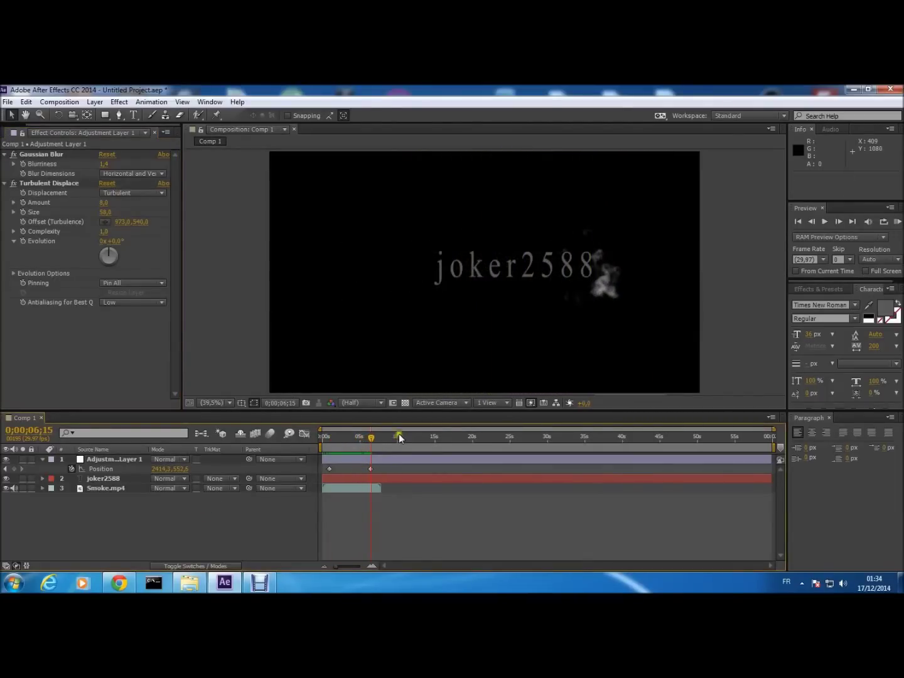
{"action": "left_click_drag", "start_coordinate": [370, 442], "coordinate": [357, 442]}
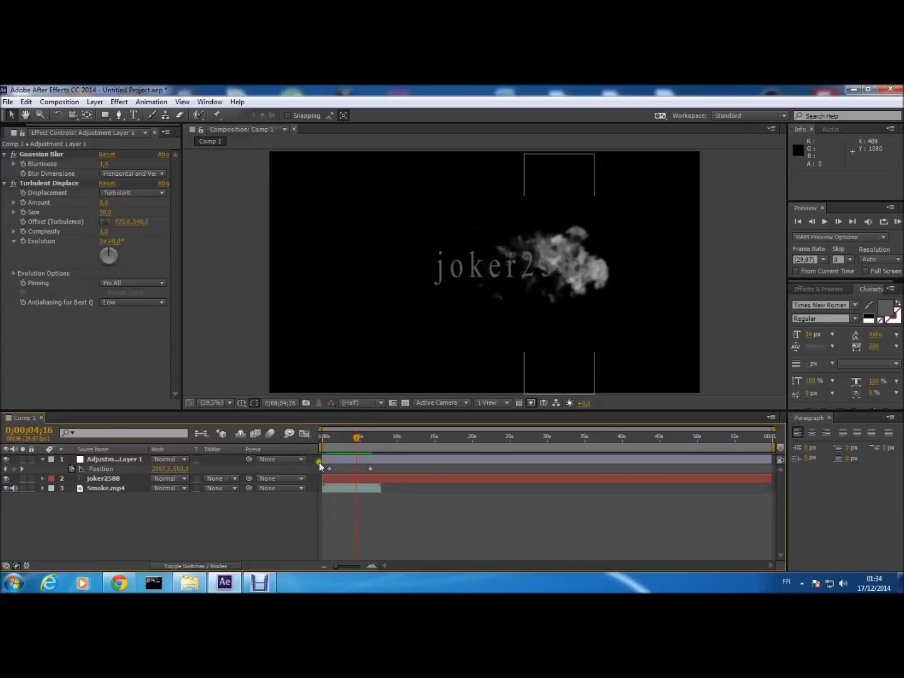
Add a new full-frame solid layer, Dark Gray Solid 1, to Comp 1.
{"action": "right_click", "coordinate": [139, 508]}
{"action": "mouse_move", "coordinate": [170, 386]}
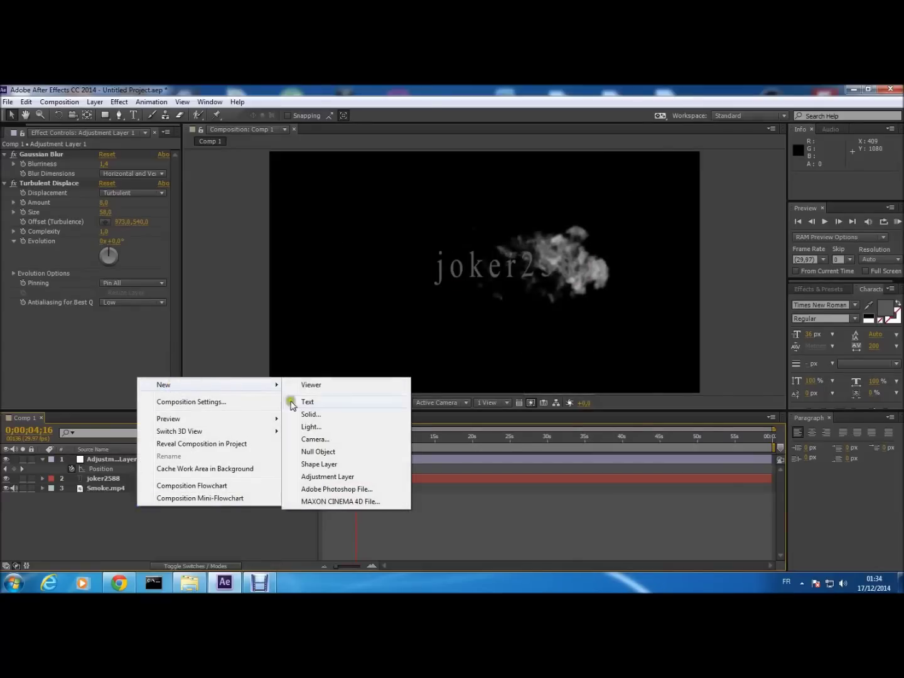
{"action": "left_click", "coordinate": [319, 415]}
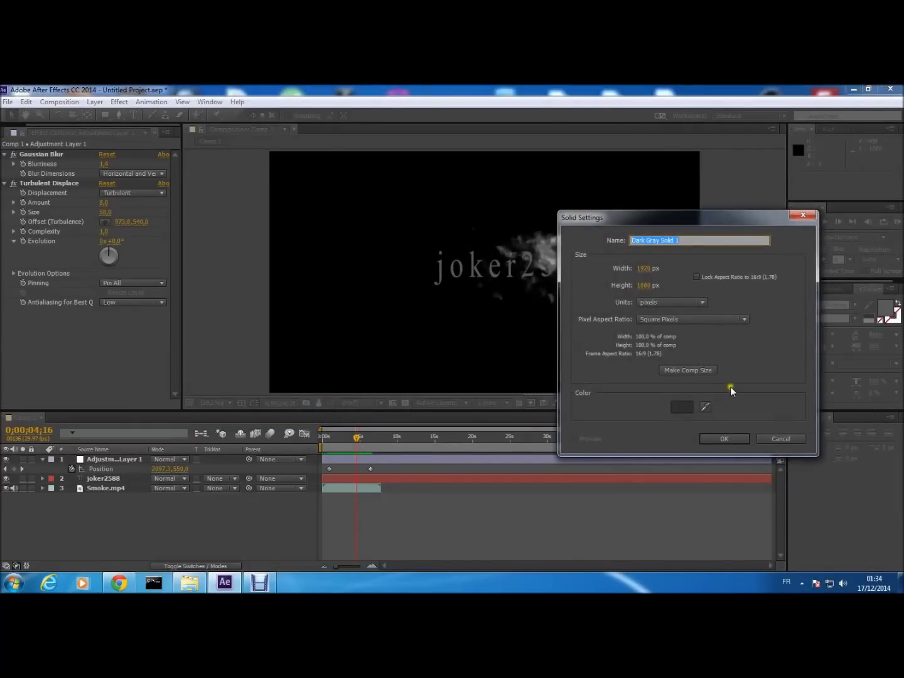
{"action": "left_click", "coordinate": [725, 438]}
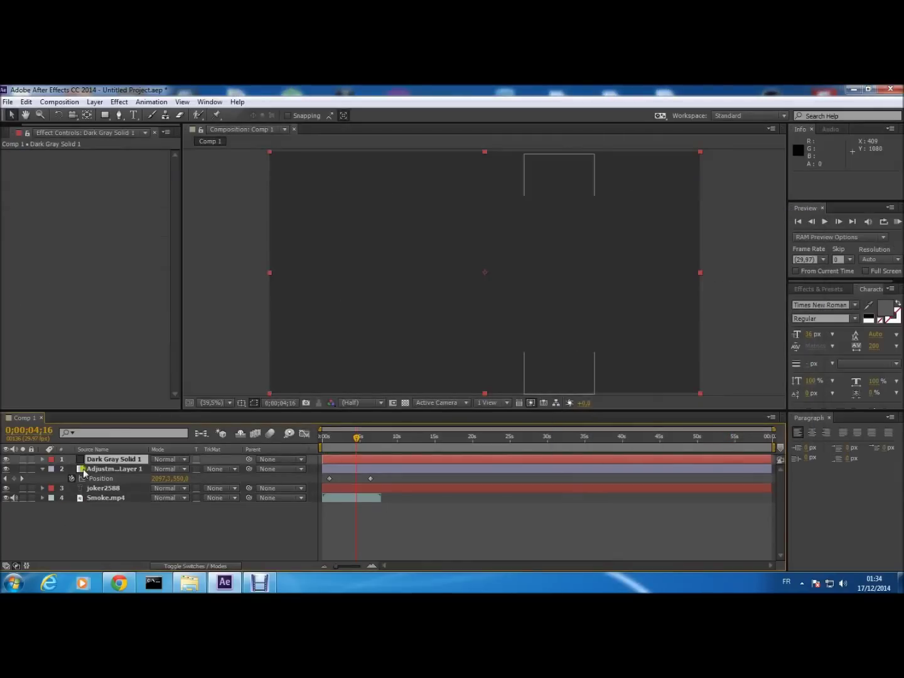
Change Dark Gray Solid 1's blending mode to Screen.
{"action": "left_click", "coordinate": [175, 459]}
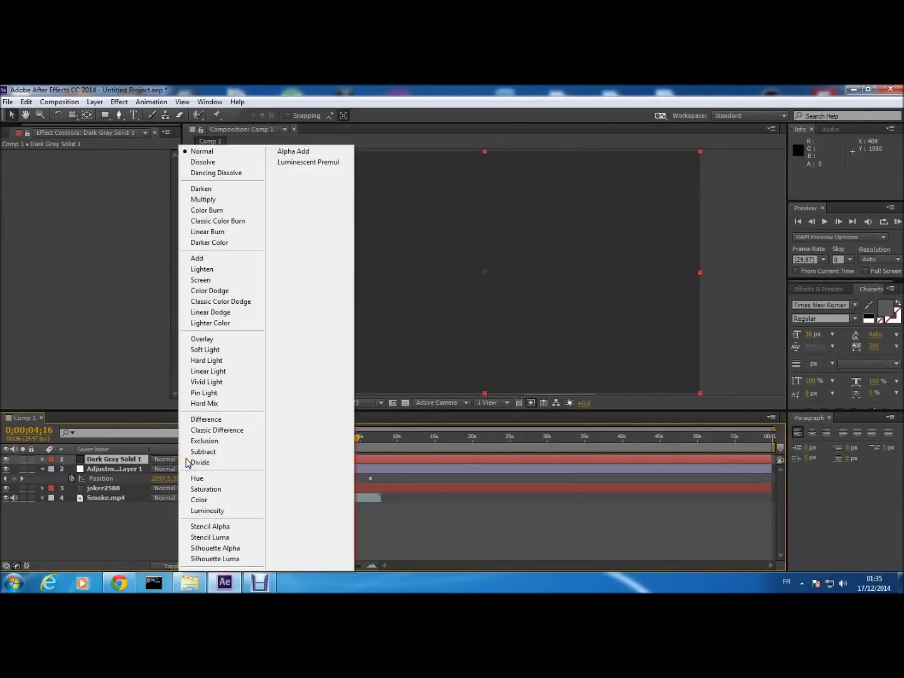
{"action": "left_click", "coordinate": [176, 566]}
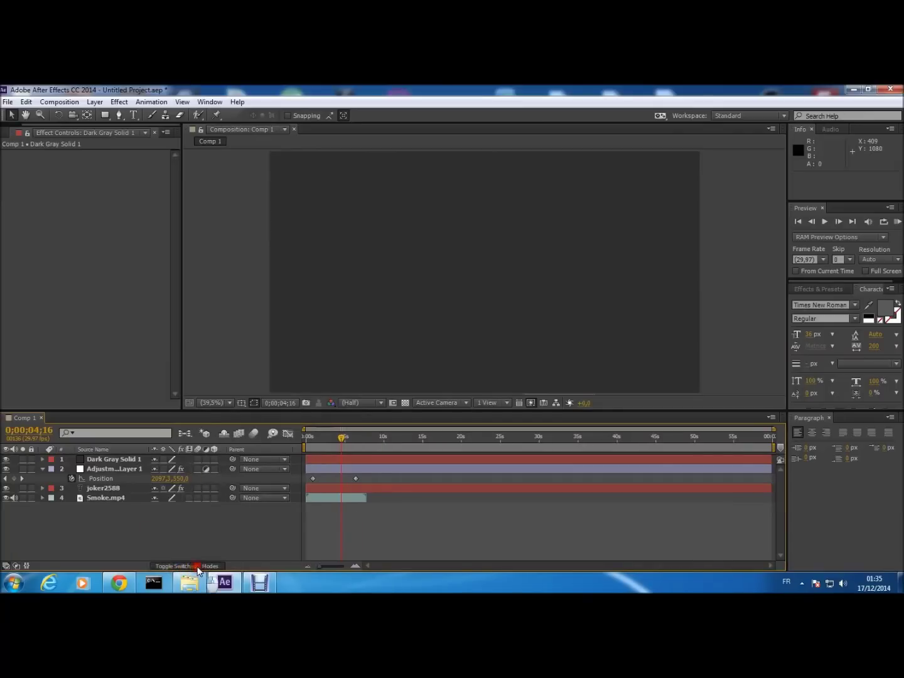
{"action": "left_click", "coordinate": [199, 568]}
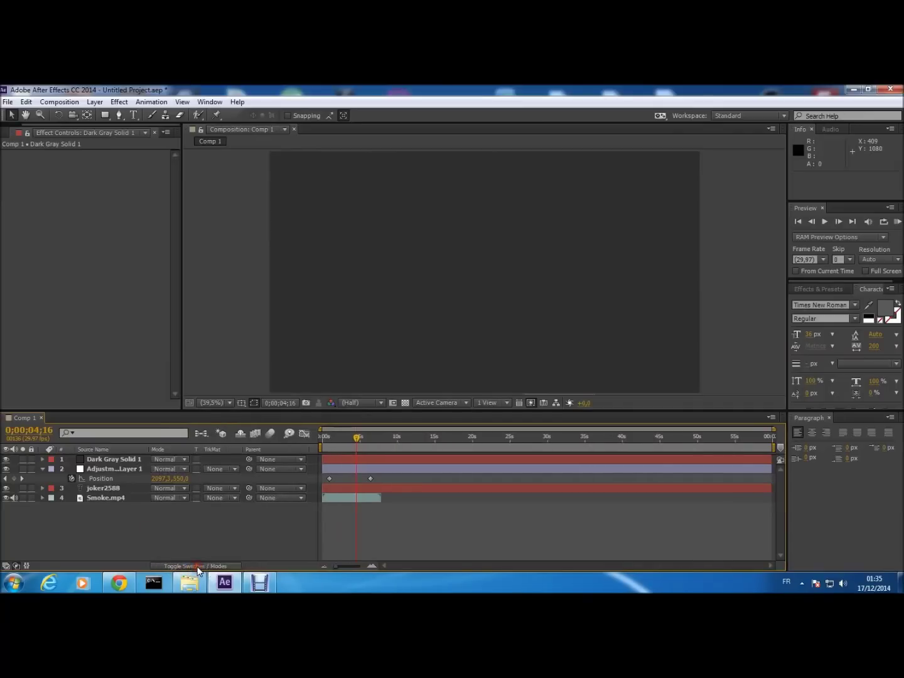
{"action": "left_click", "coordinate": [184, 460]}
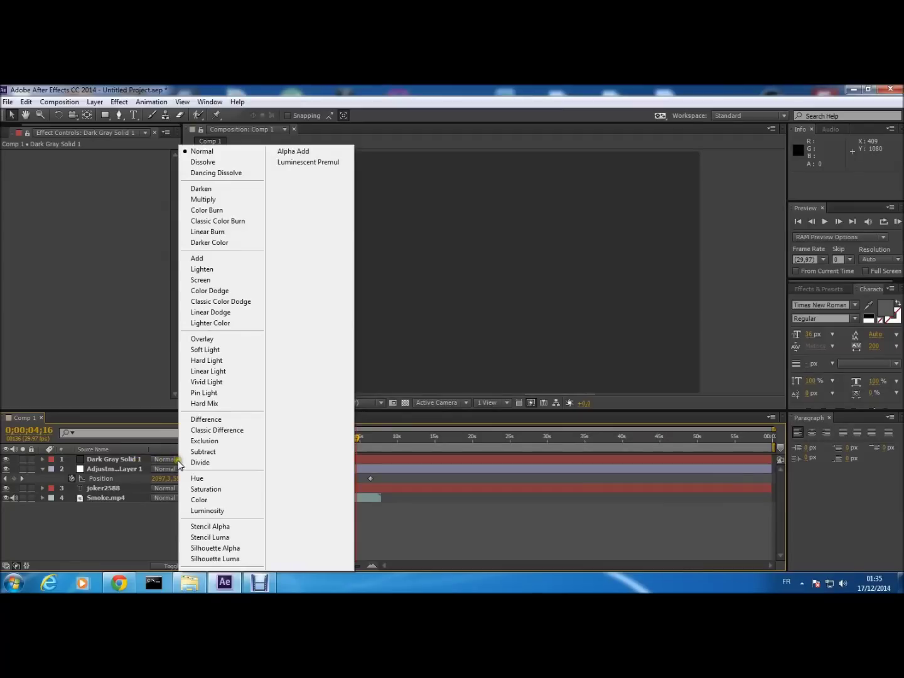
{"action": "left_click", "coordinate": [217, 281]}
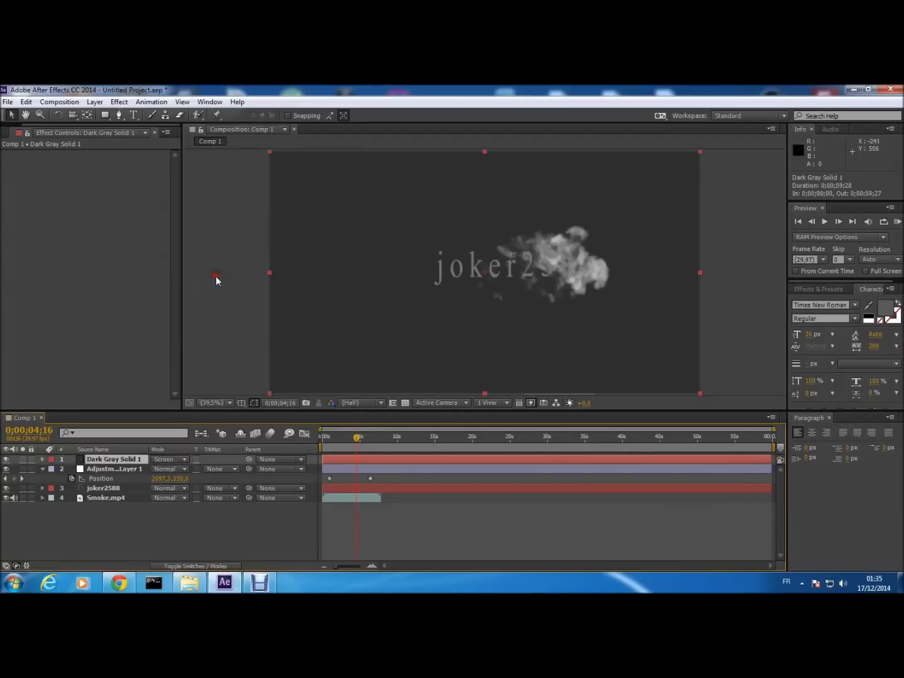
{"action": "right_click", "coordinate": [115, 462]}
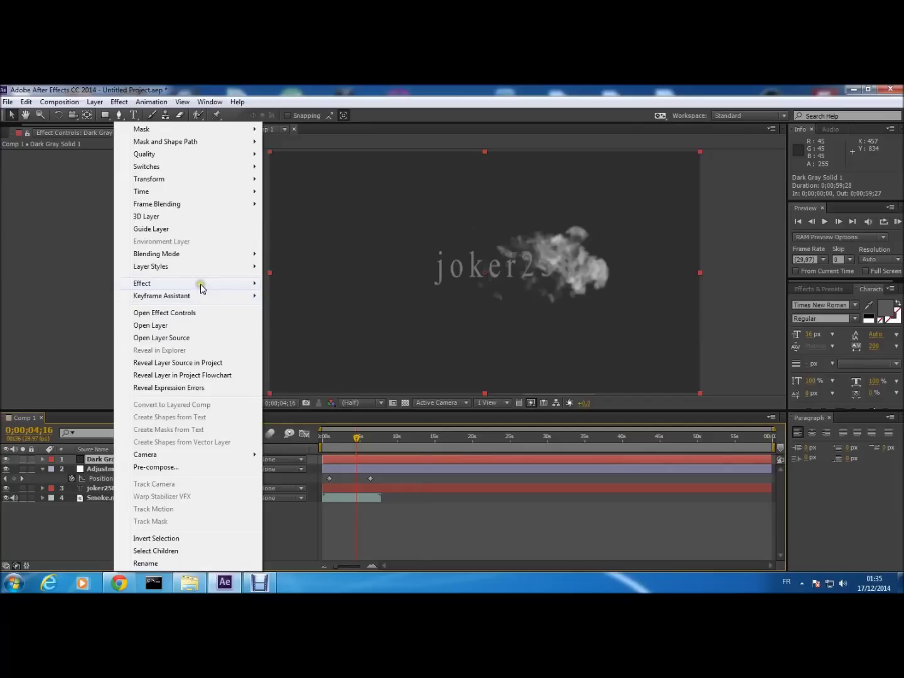
Apply Effect > Generate > Gradient Ramp to Dark Gray Solid 1.
{"action": "mouse_move", "coordinate": [201, 284]}
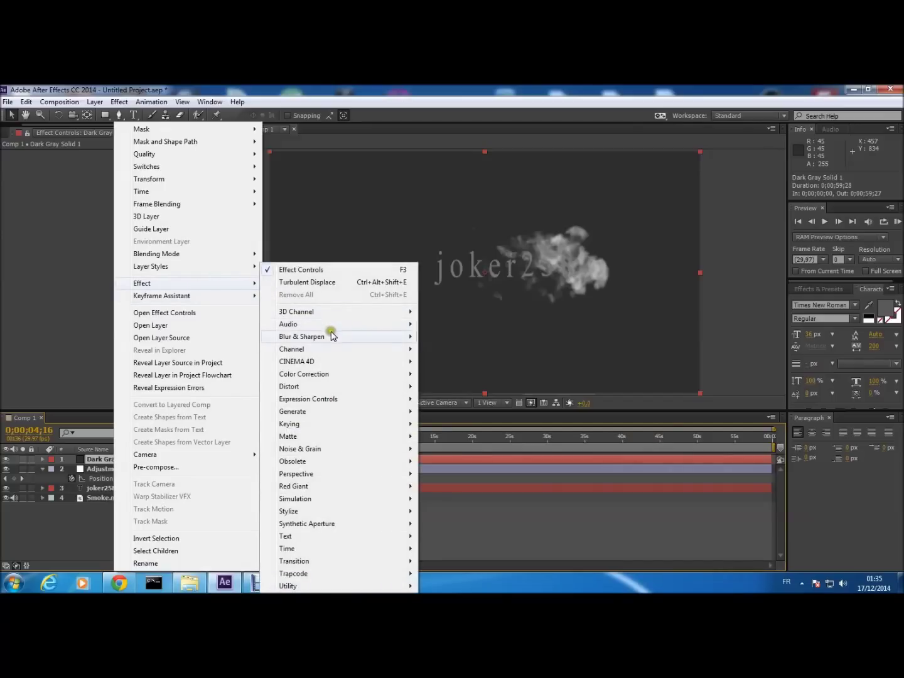
{"action": "mouse_move", "coordinate": [346, 375]}
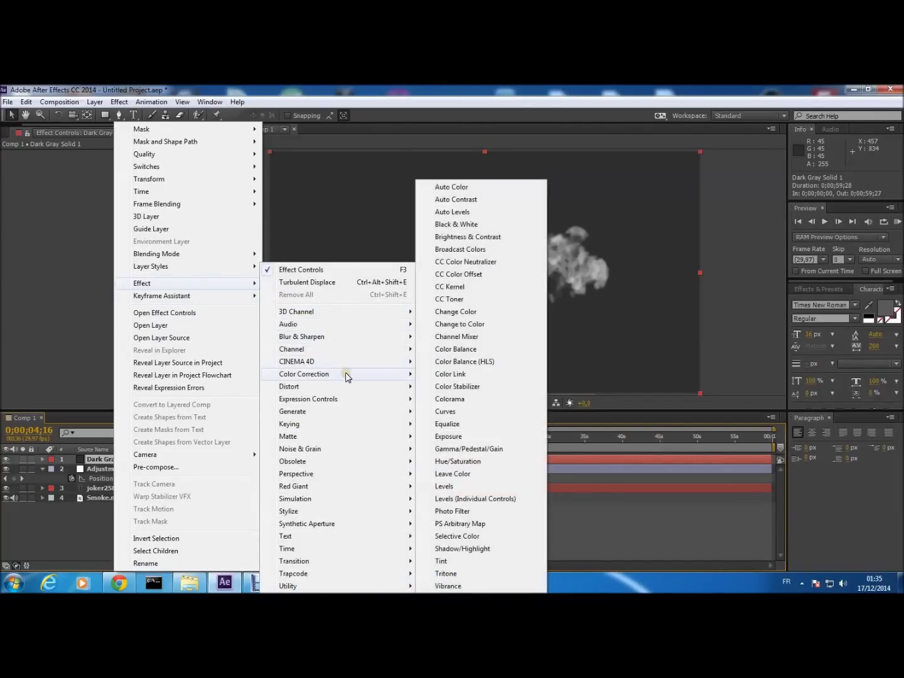
{"action": "mouse_move", "coordinate": [336, 416]}
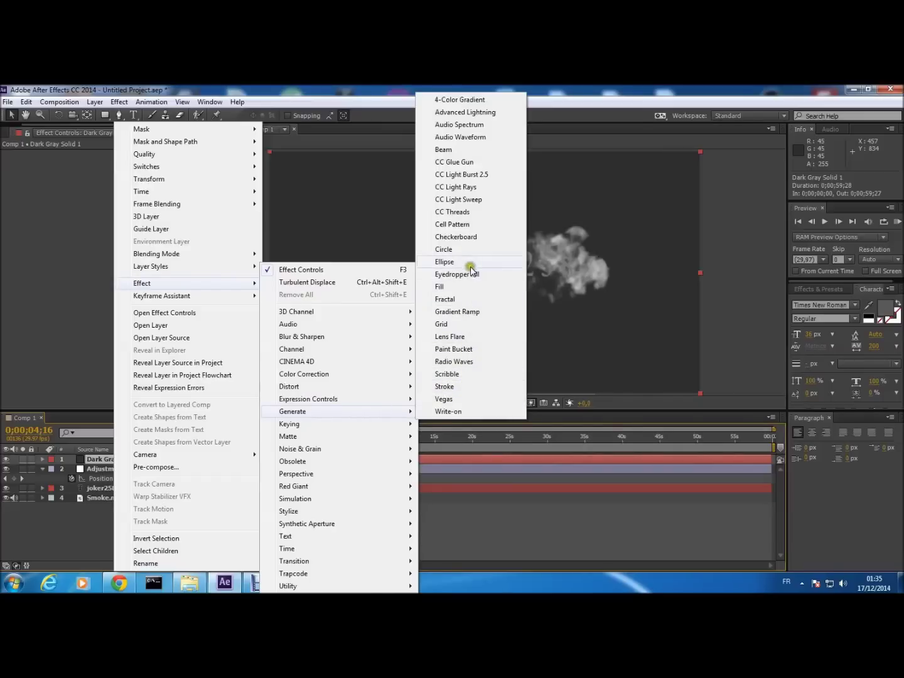
{"action": "left_click", "coordinate": [470, 313]}
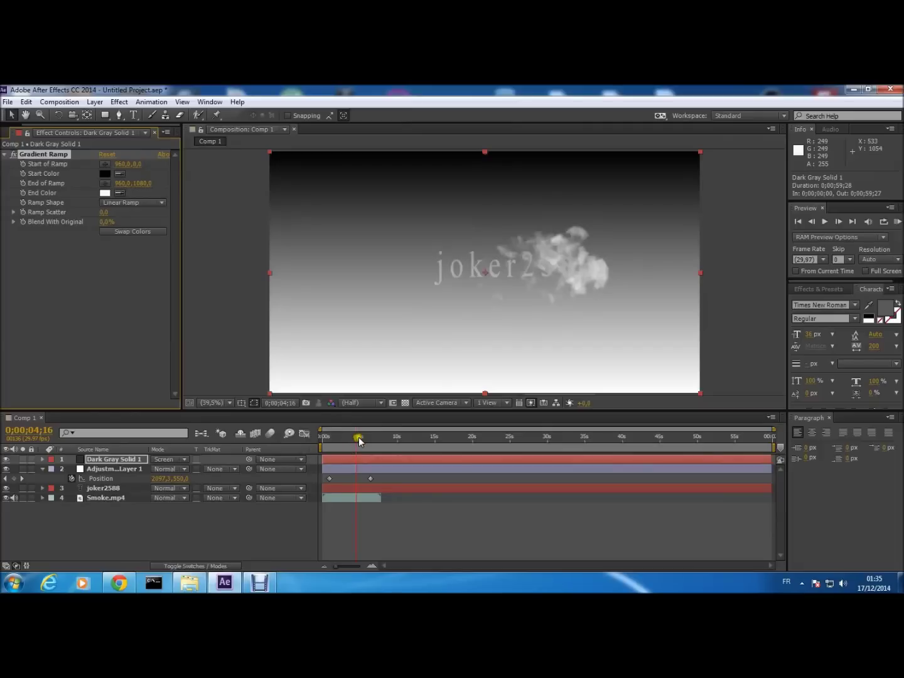
Make the Gradient Ramp Start Color a deep blue and preview the smoke reveal.
{"action": "left_click_drag", "start_coordinate": [358, 437], "coordinate": [357, 445]}
{"action": "left_click", "coordinate": [105, 174]}
{"action": "mouse_move", "coordinate": [711, 256]}
{"action": "left_mouse_down"}
{"action": "mouse_move", "coordinate": [755, 234]}
{"action": "mouse_move", "coordinate": [690, 209]}
{"action": "left_mouse_up"}
{"action": "mouse_move", "coordinate": [781, 236]}
{"action": "left_mouse_down"}
{"action": "mouse_move", "coordinate": [785, 267]}
{"action": "mouse_move", "coordinate": [787, 258]}
{"action": "left_mouse_up"}
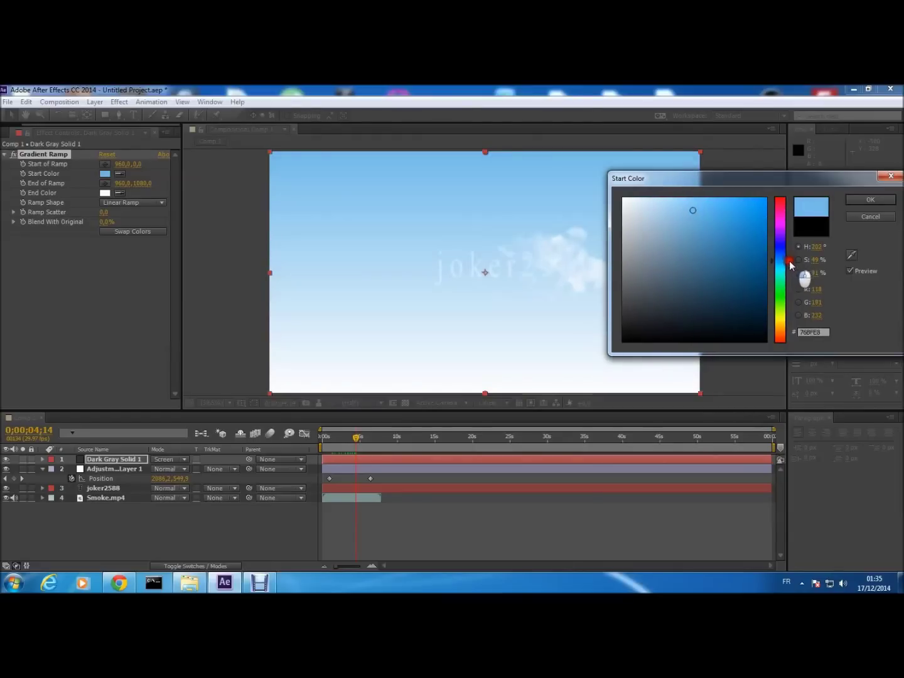
{"action": "left_click_drag", "start_coordinate": [701, 214], "coordinate": [771, 240]}
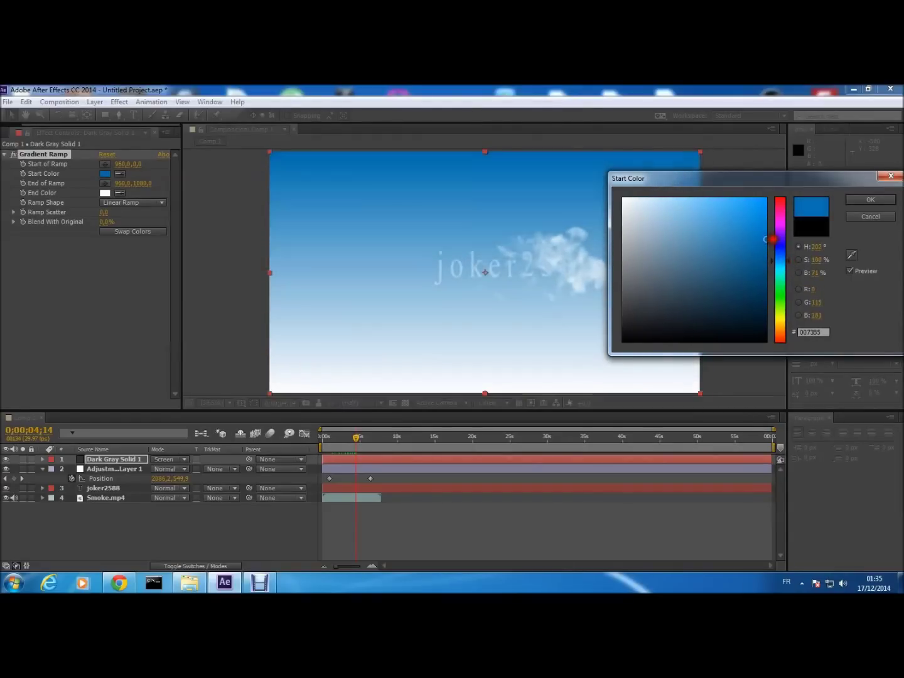
{"action": "left_click", "coordinate": [859, 200]}
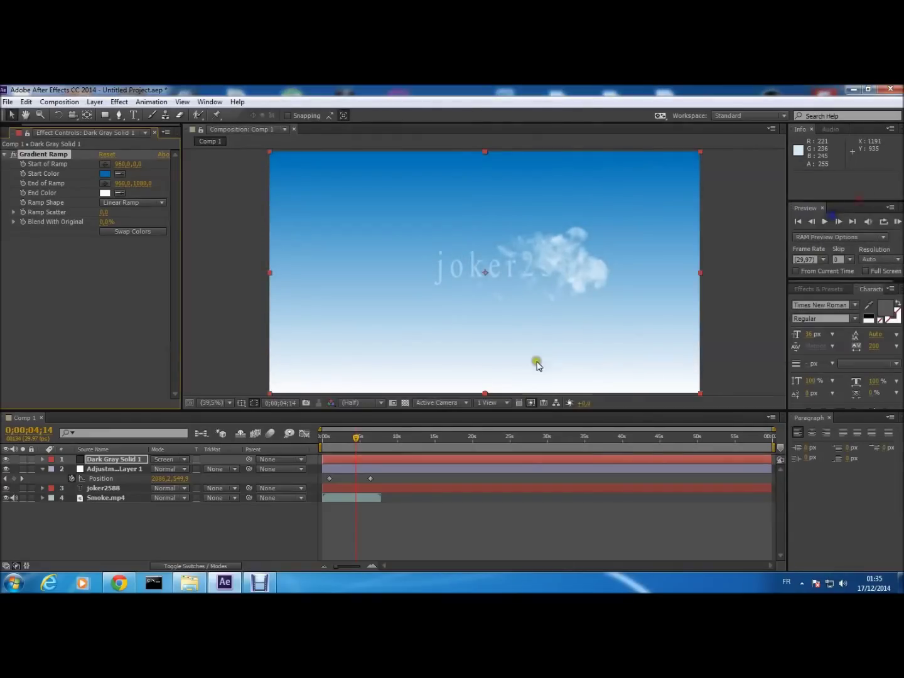
{"action": "left_click_drag", "start_coordinate": [354, 441], "coordinate": [343, 450]}
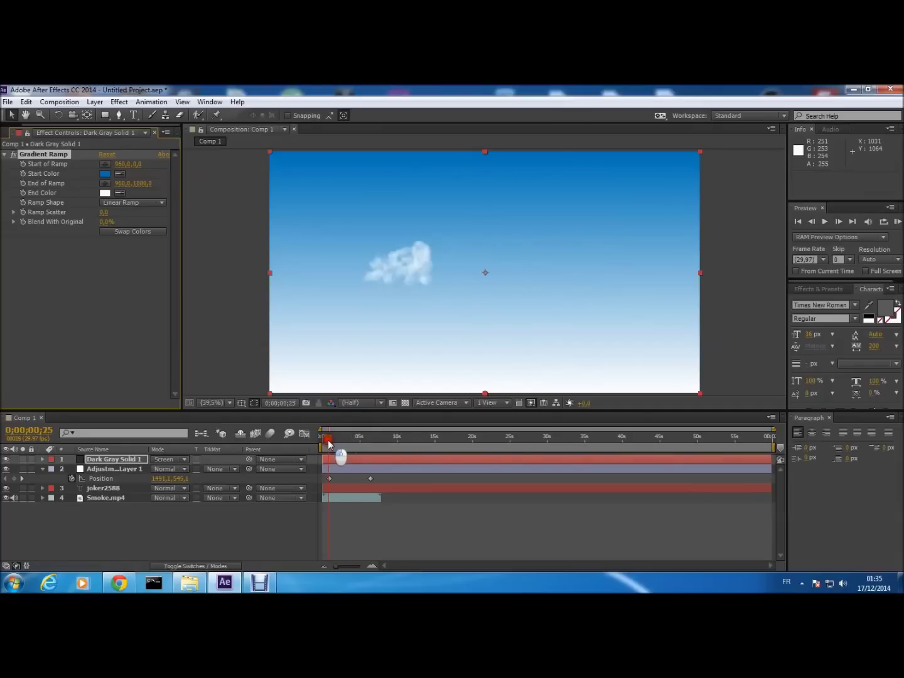
{"action": "left_click_drag", "start_coordinate": [344, 451], "coordinate": [359, 447]}
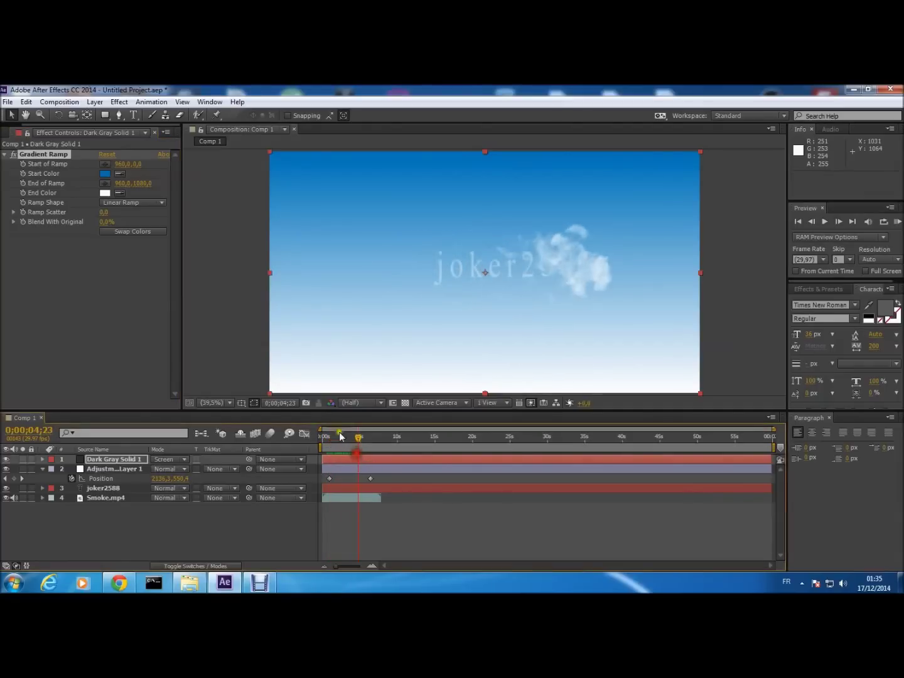
{"action": "left_click", "coordinate": [105, 193]}
Set the Gradient Ramp End Color to black.
{"action": "left_click", "coordinate": [741, 264]}
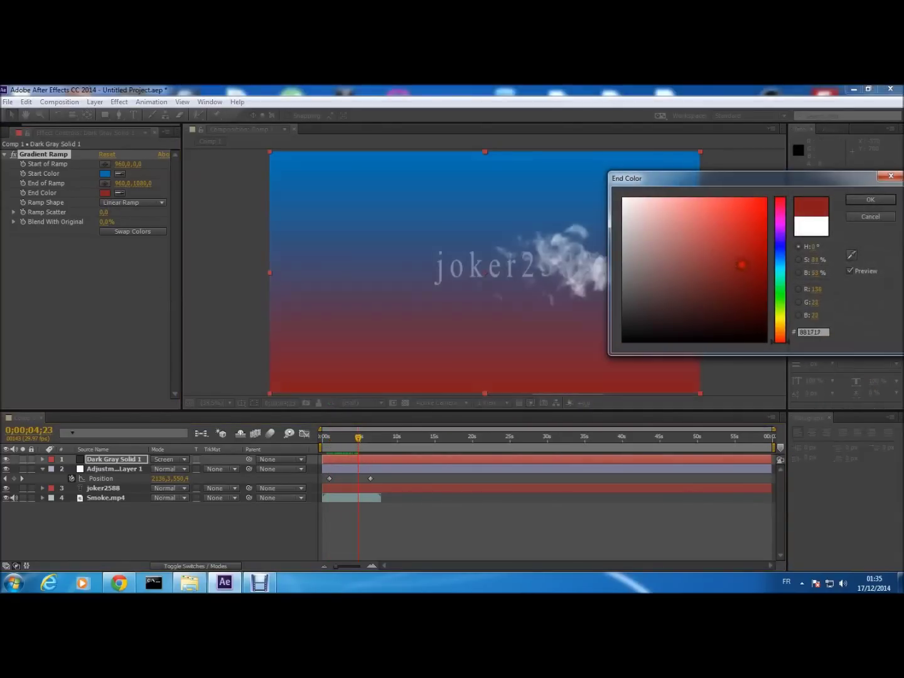
{"action": "left_click_drag", "start_coordinate": [744, 257], "coordinate": [751, 218]}
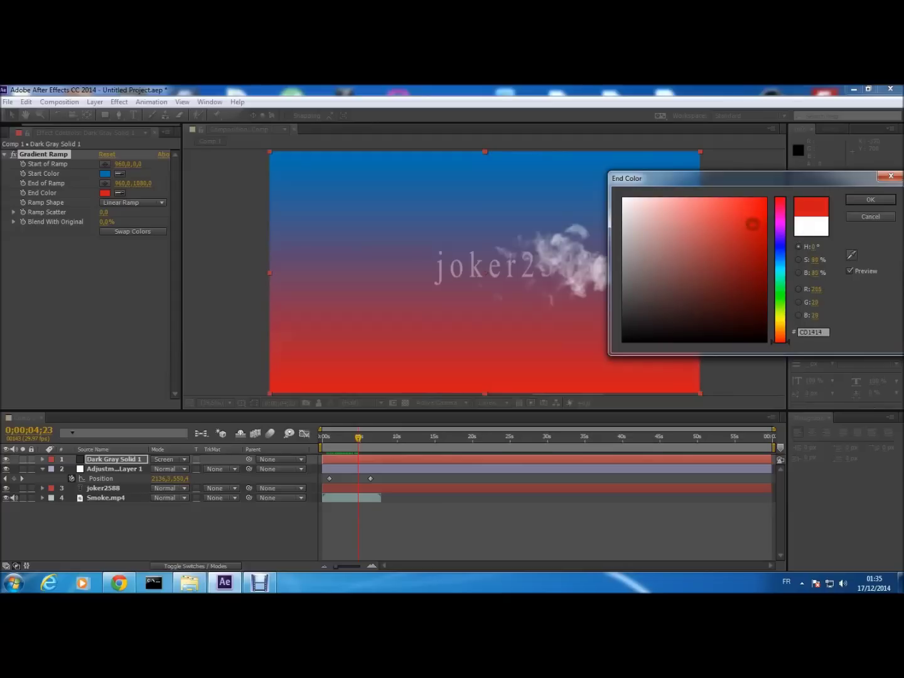
{"action": "left_click_drag", "start_coordinate": [742, 235], "coordinate": [755, 218]}
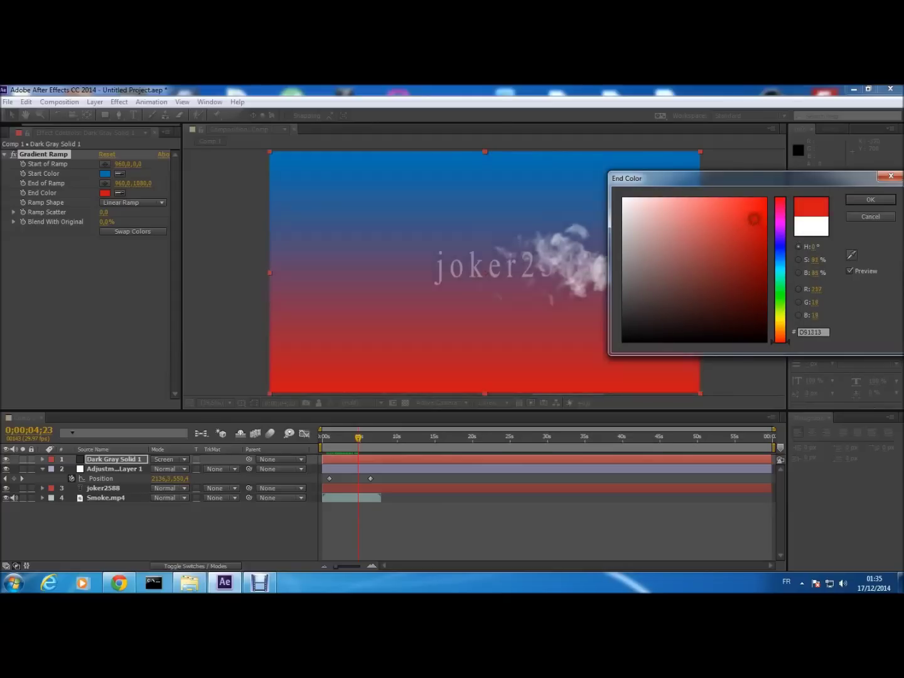
{"action": "left_click", "coordinate": [782, 248]}
{"action": "left_click_drag", "start_coordinate": [783, 248], "coordinate": [697, 220]}
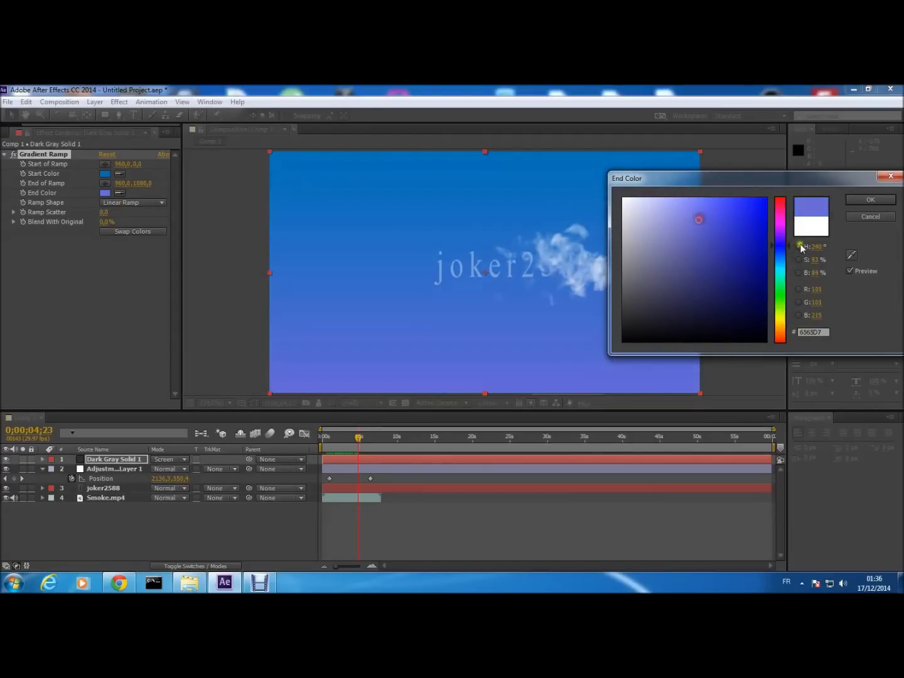
{"action": "left_click_drag", "start_coordinate": [782, 248], "coordinate": [779, 191]}
{"action": "mouse_move", "coordinate": [698, 221]}
{"action": "left_mouse_down"}
{"action": "mouse_move", "coordinate": [751, 234]}
{"action": "mouse_move", "coordinate": [733, 356]}
{"action": "left_mouse_up"}
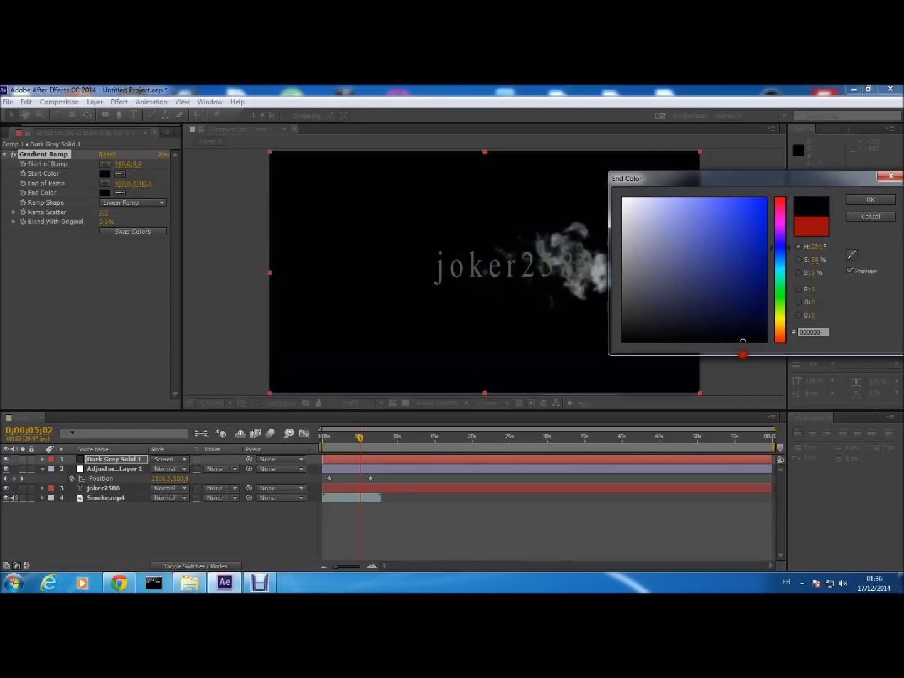
{"action": "left_click", "coordinate": [861, 200]}
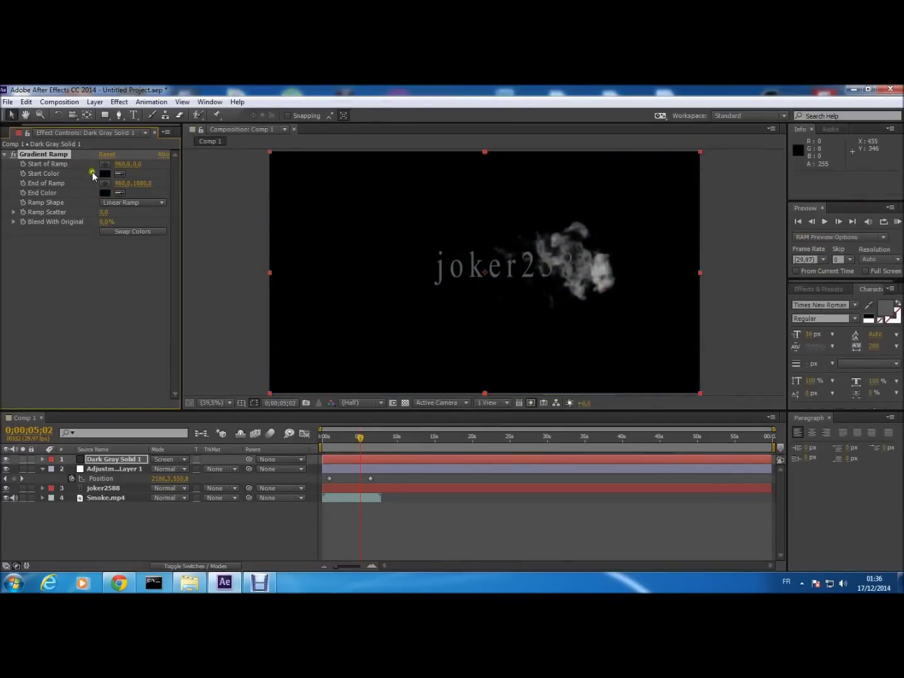
Change the Start Color to bright blue 1420C8 and play a preview.
{"action": "left_click", "coordinate": [104, 174]}
{"action": "left_click", "coordinate": [733, 263]}
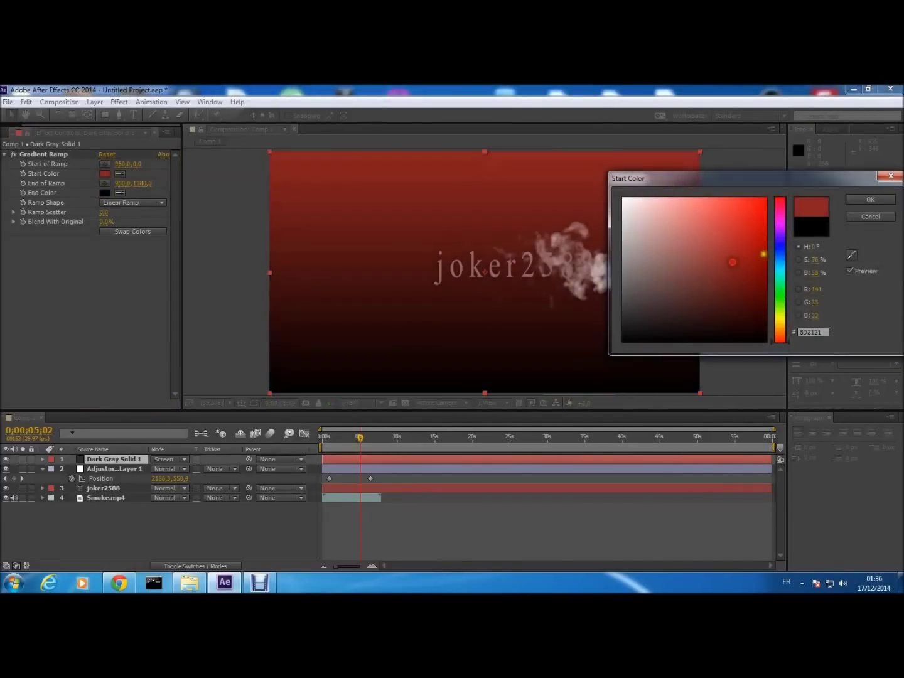
{"action": "left_click", "coordinate": [780, 249]}
{"action": "left_click_drag", "start_coordinate": [734, 262], "coordinate": [752, 223]}
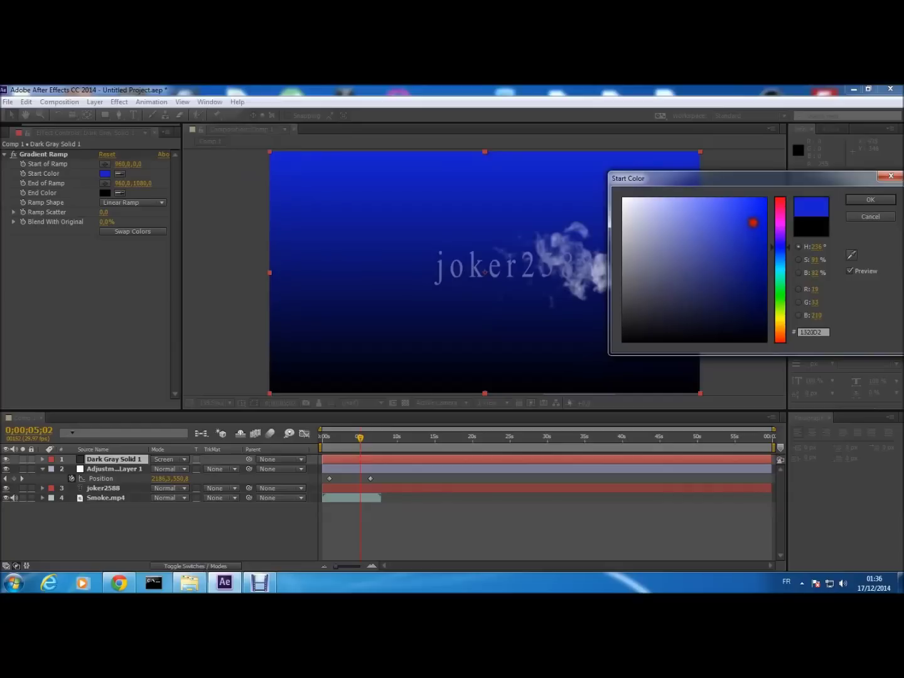
{"action": "left_click", "coordinate": [868, 201]}
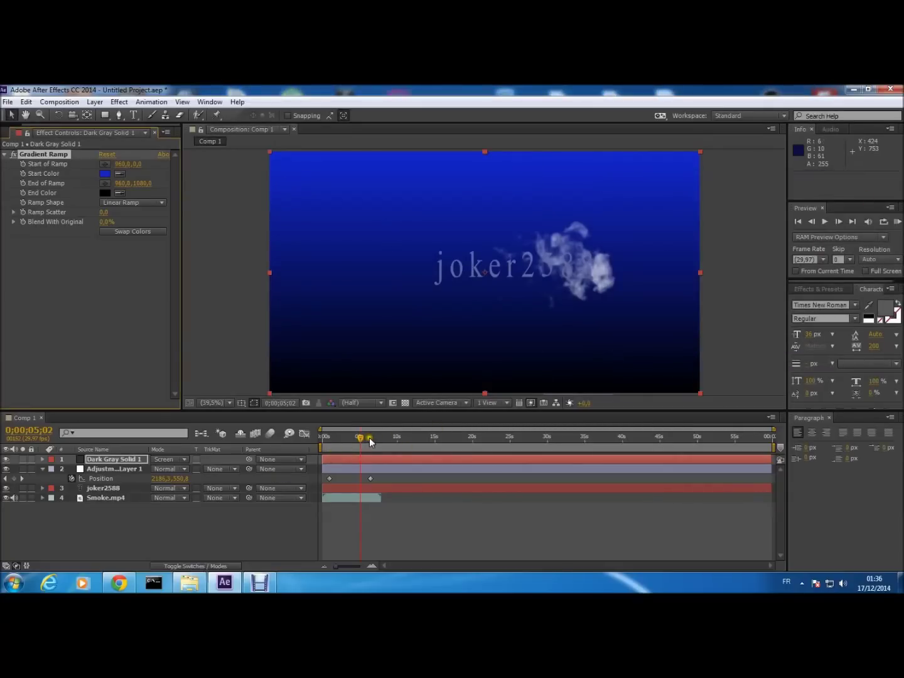
{"action": "key", "text": "KP_0"}
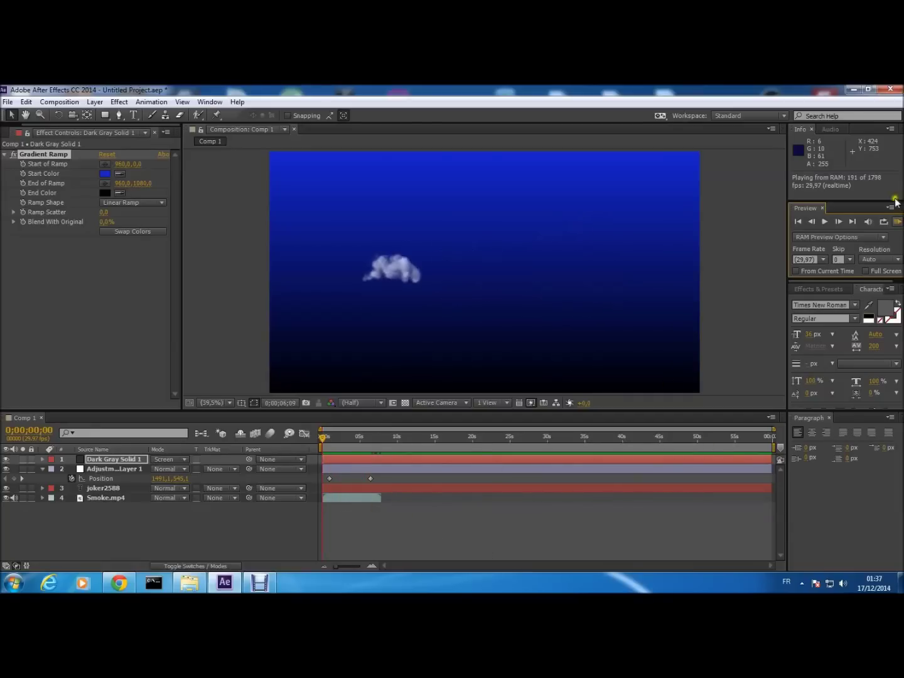
{"action": "left_click", "coordinate": [897, 223]}
{"action": "mouse_move", "coordinate": [325, 443]}
{"action": "left_mouse_down"}
{"action": "mouse_move", "coordinate": [361, 464]}
{"action": "mouse_move", "coordinate": [331, 489]}
{"action": "mouse_move", "coordinate": [359, 501]}
{"action": "mouse_move", "coordinate": [336, 511]}
{"action": "mouse_move", "coordinate": [350, 515]}
{"action": "left_mouse_up"}
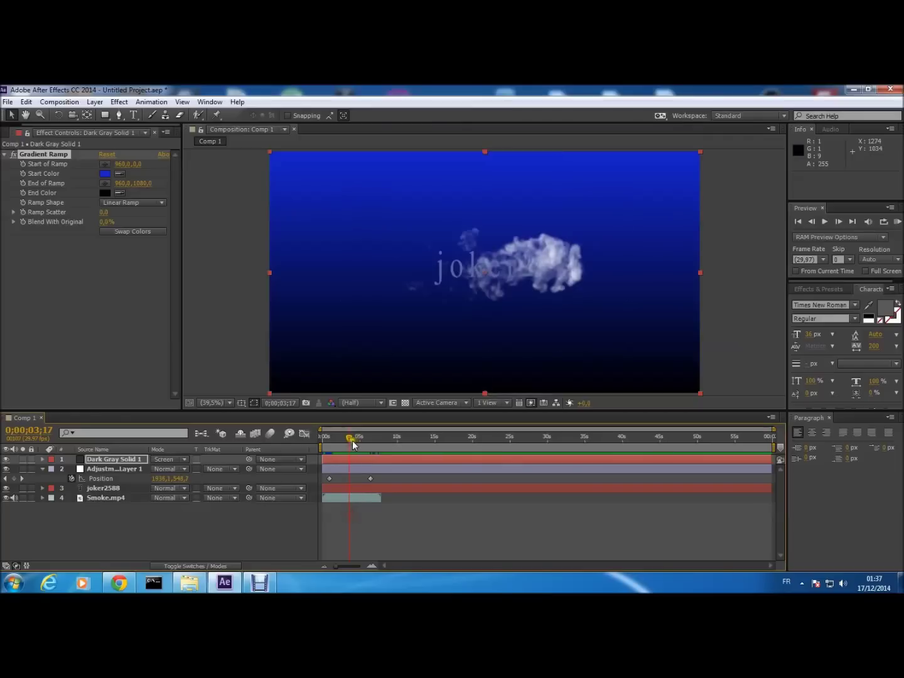
{"action": "left_click_drag", "start_coordinate": [348, 441], "coordinate": [362, 456]}
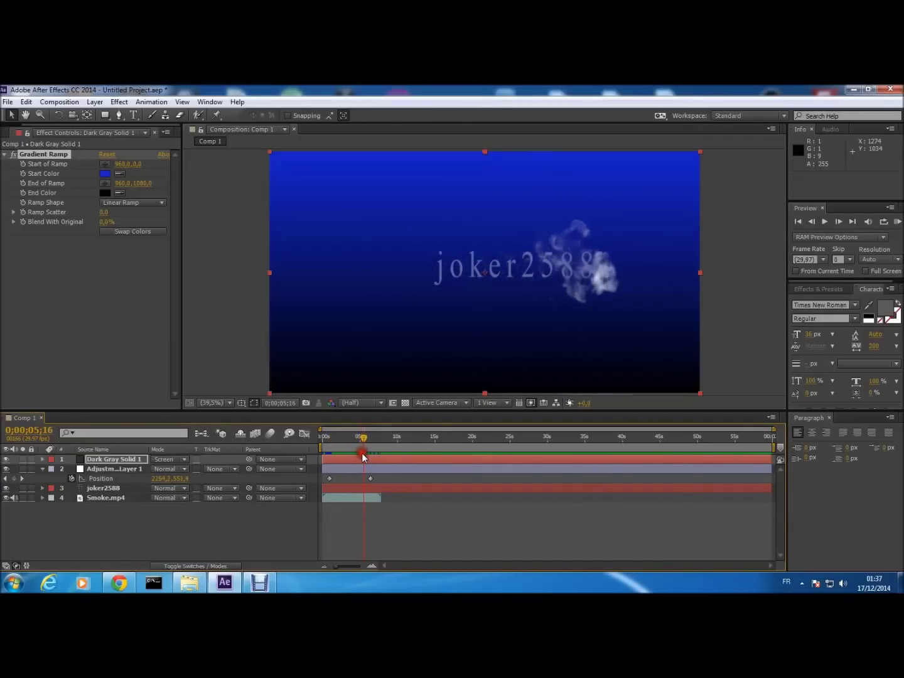